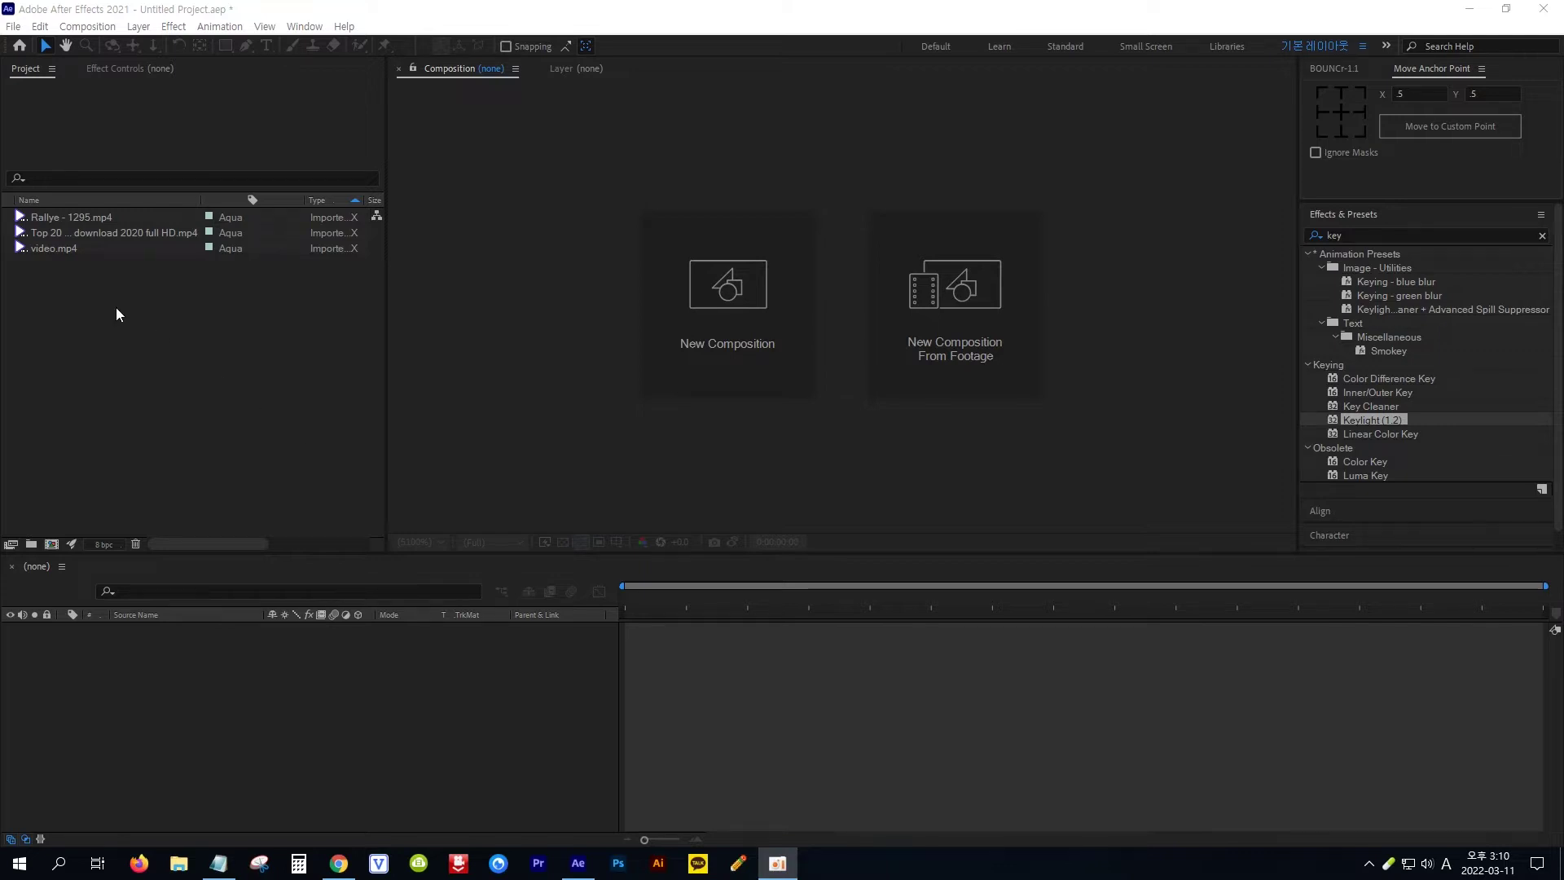
Step: Create a single composition from video.mp4 and Rallye - 1295.mp4, using the dimensions of video.mp4
click(70, 248)
ctrl+click(85, 217)
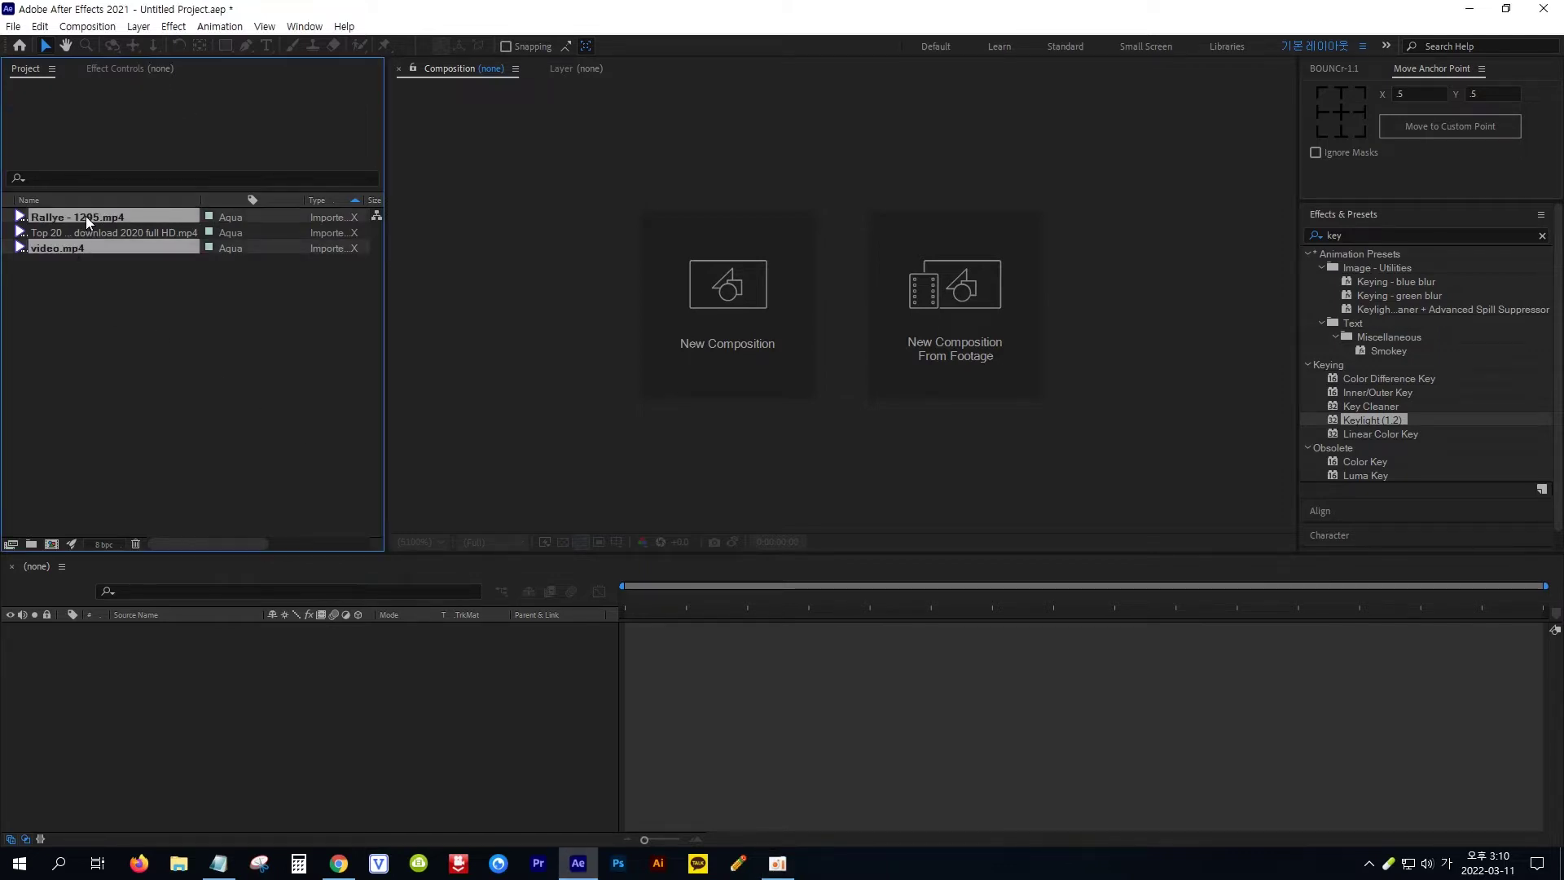
drag(131, 244, 340, 691)
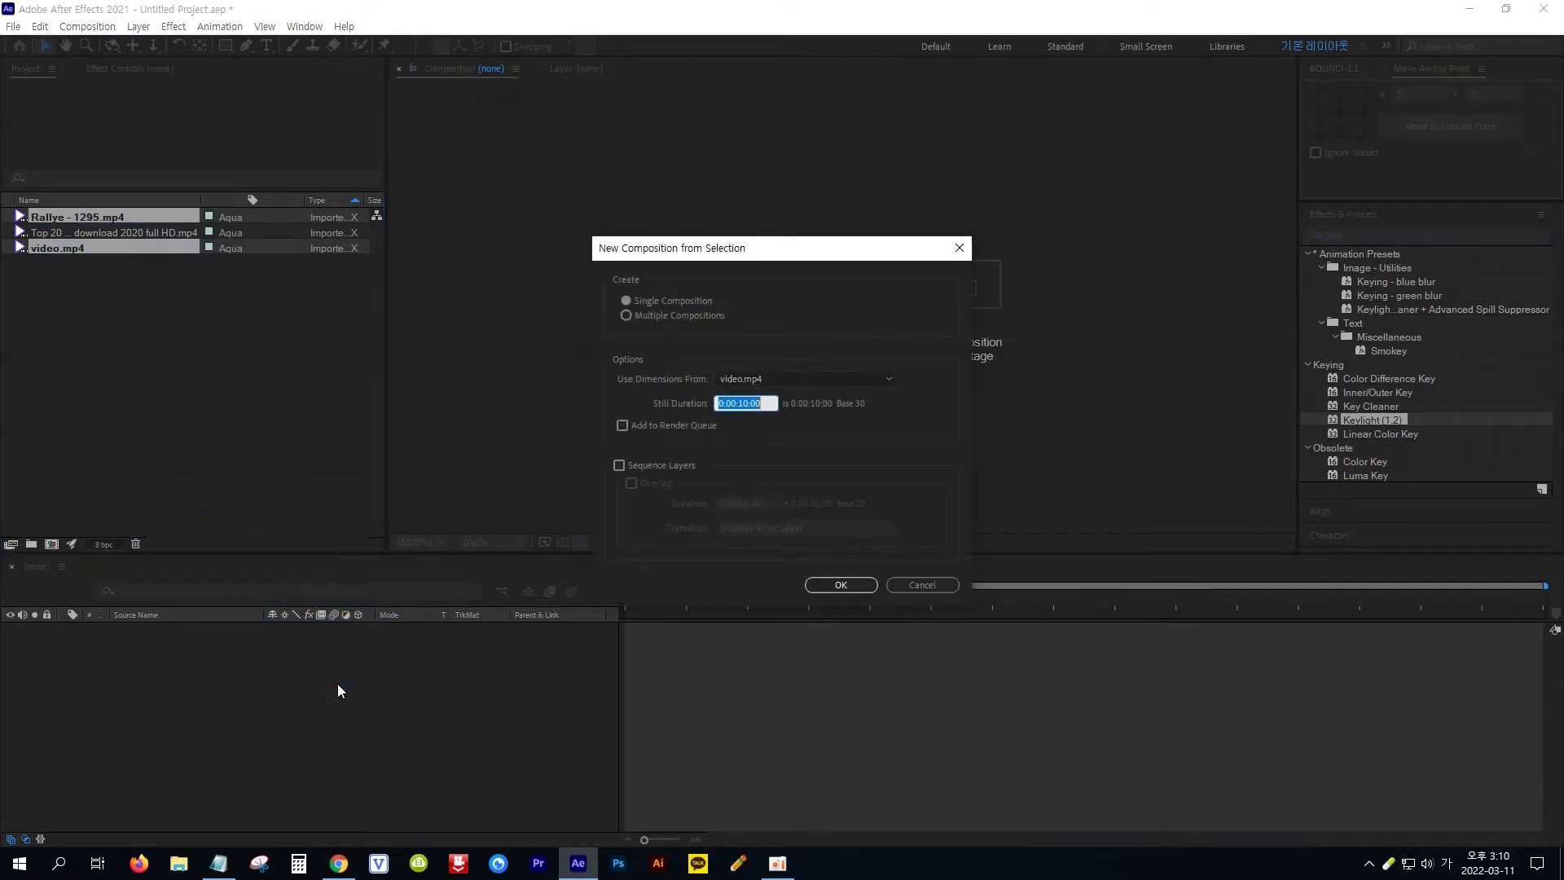
click(831, 585)
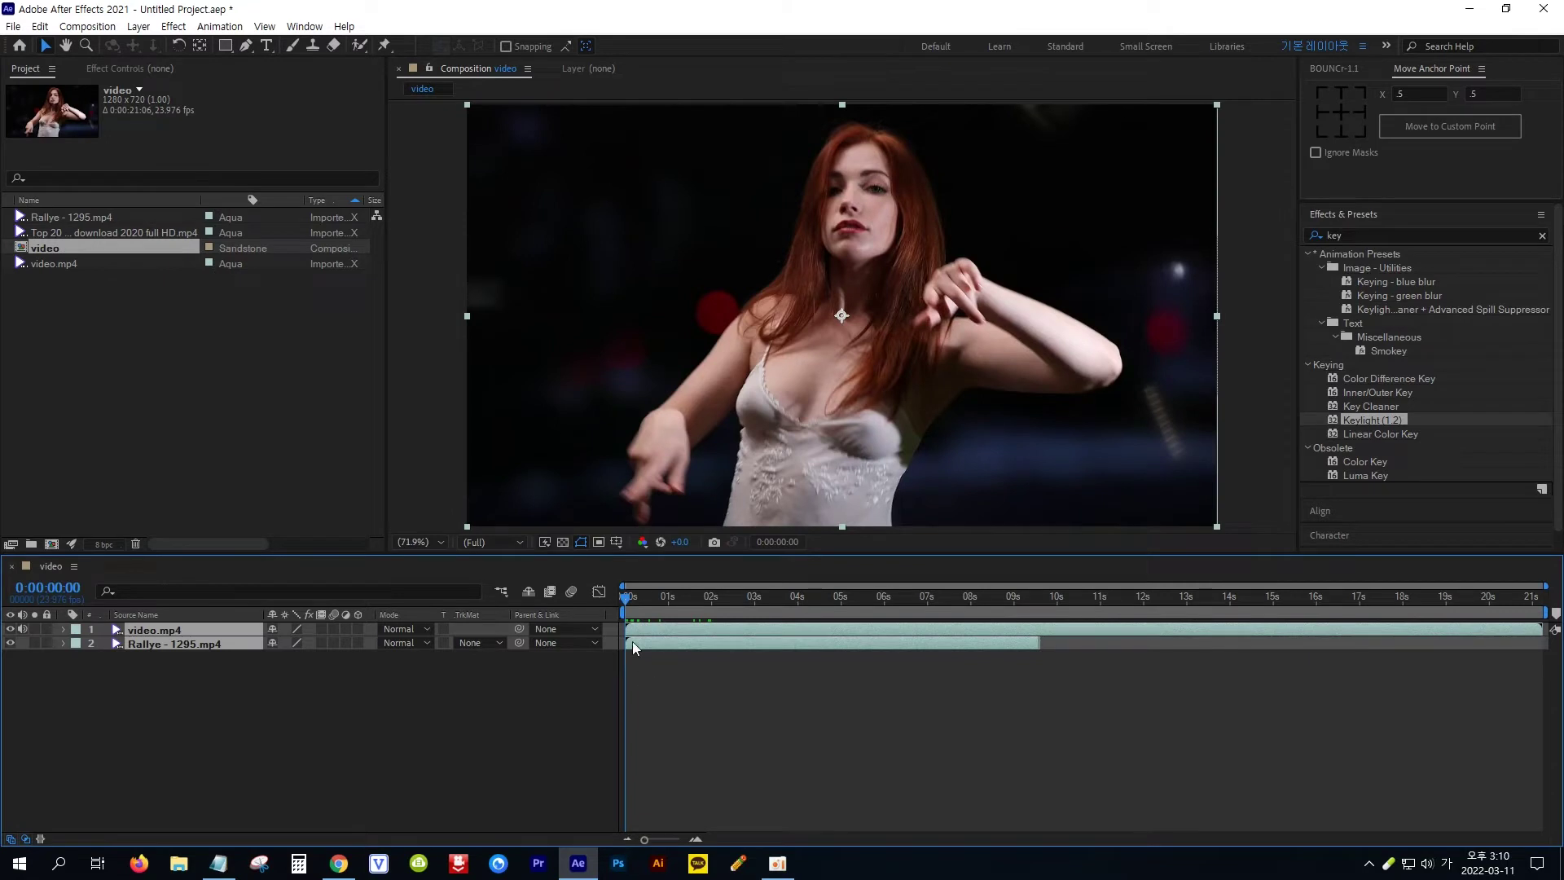
Step: Split both layers at 0:00:02:00, then delete the first part of video.mp4 and the second part of Rallye - 1295.mp4
drag(625, 602, 711, 603)
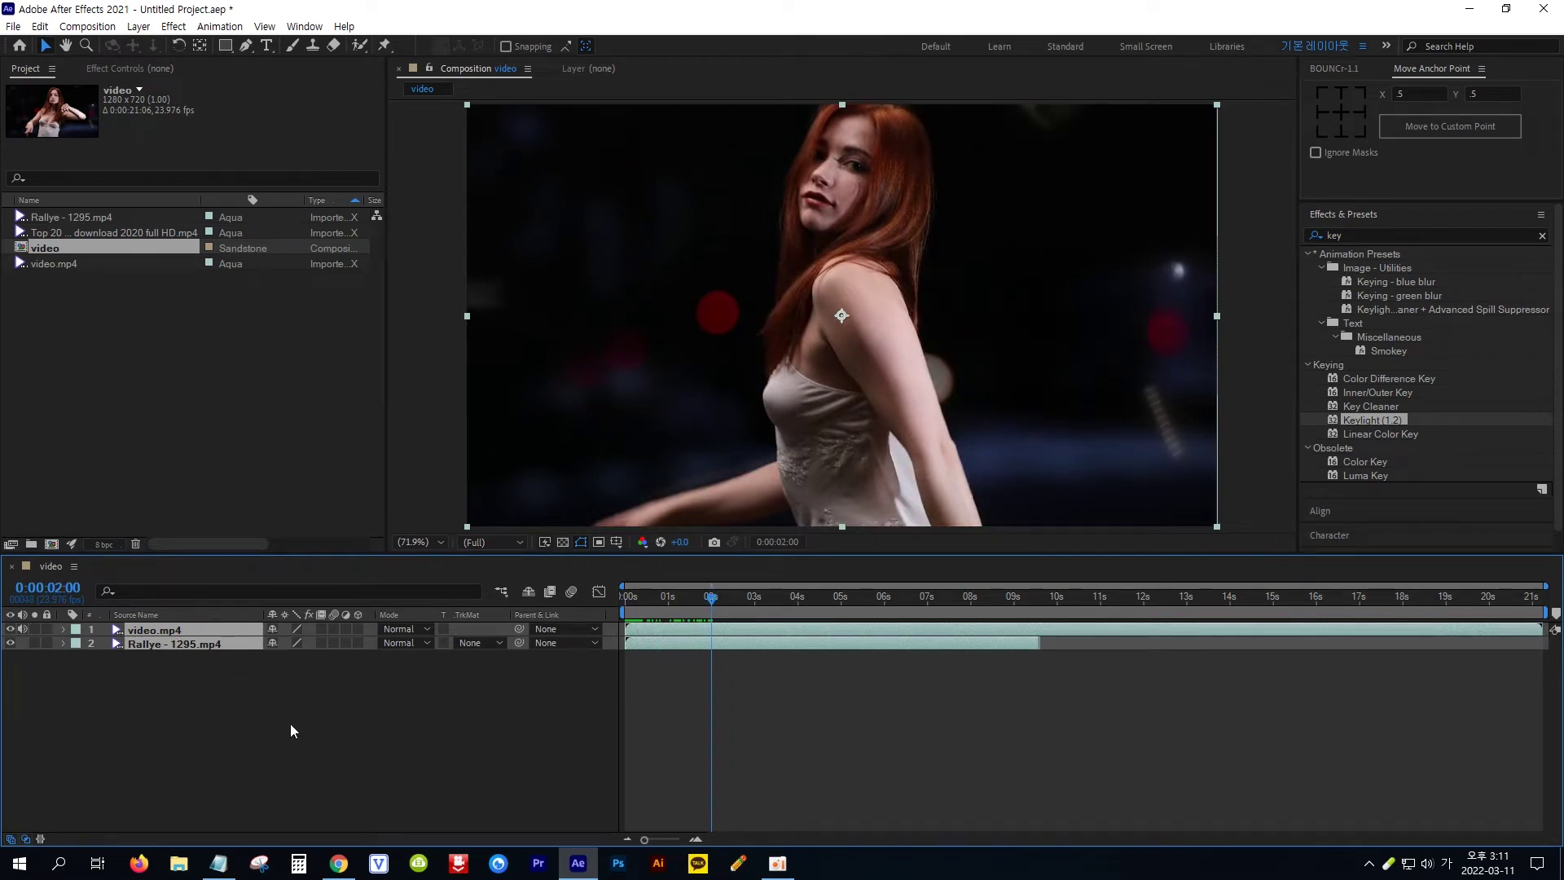
key(ctrl+shift+d)
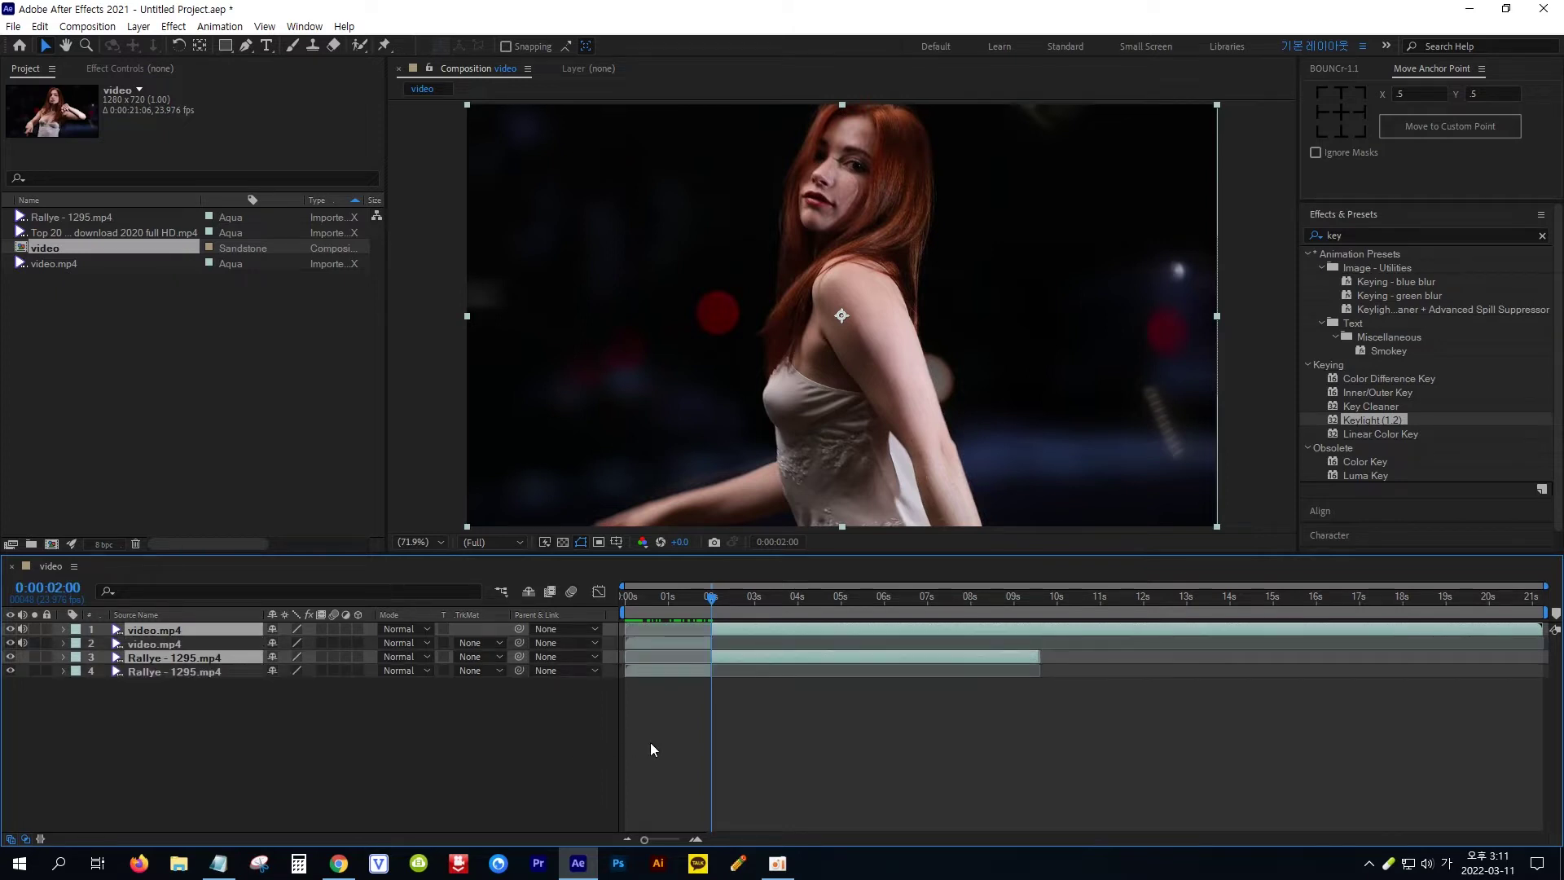
click(666, 644)
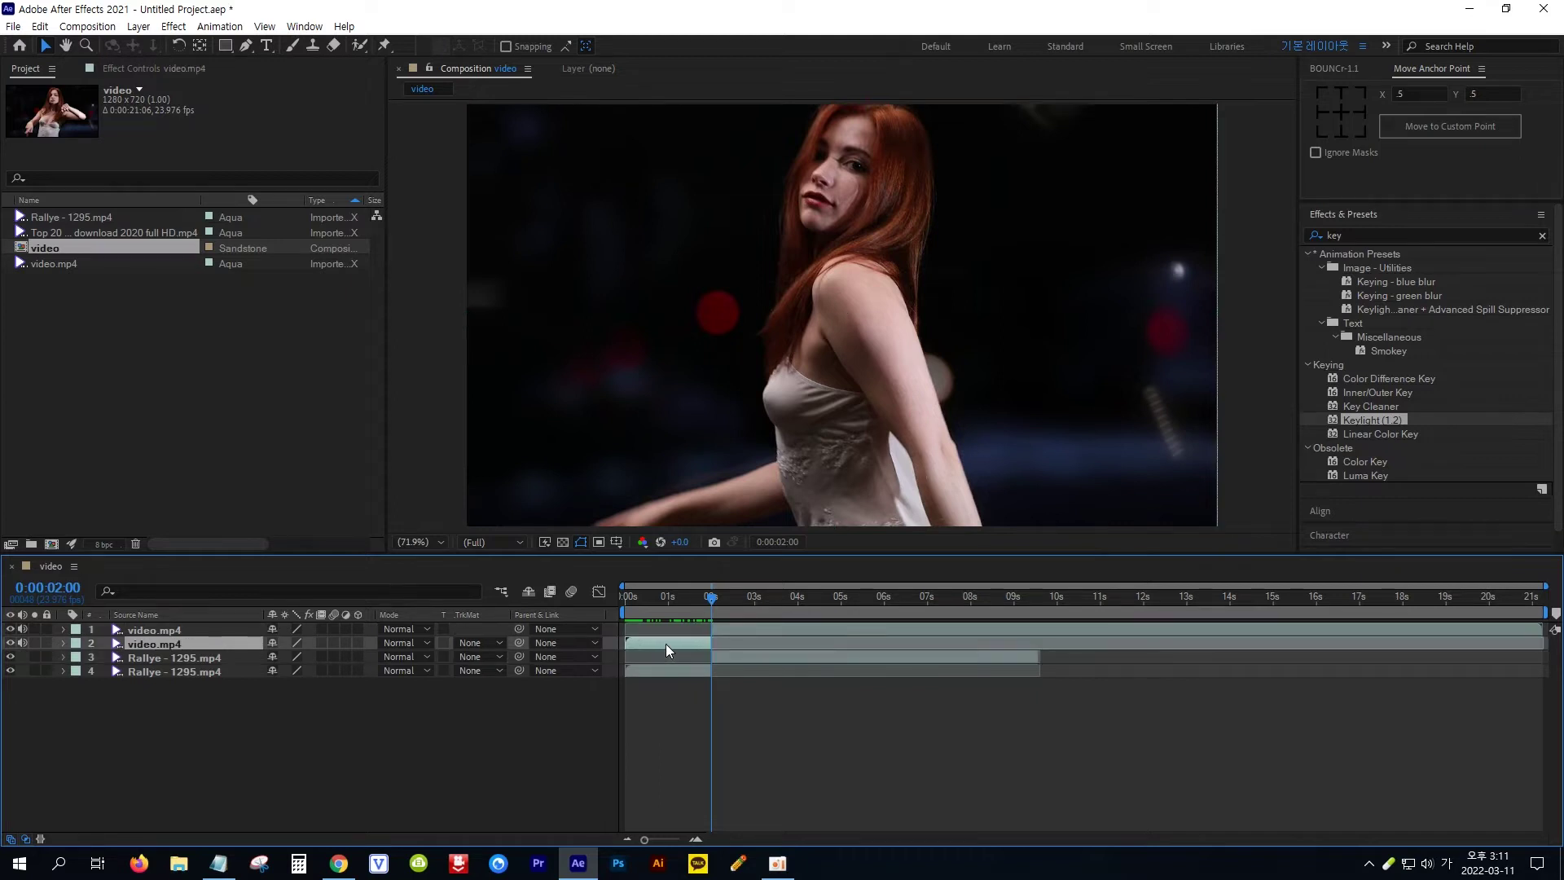
key(Delete)
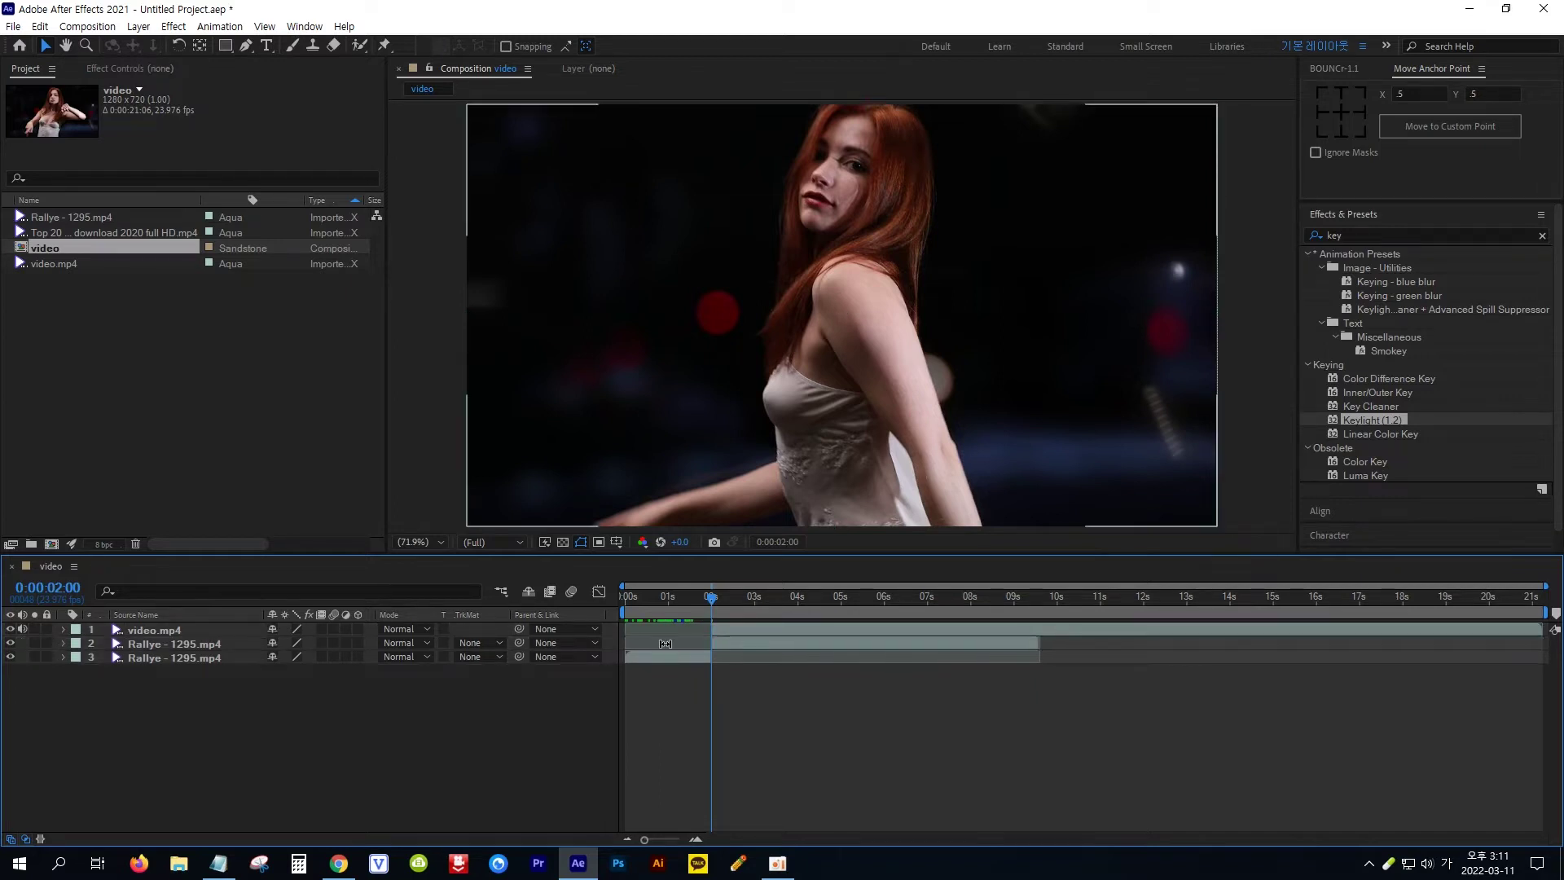
click(770, 642)
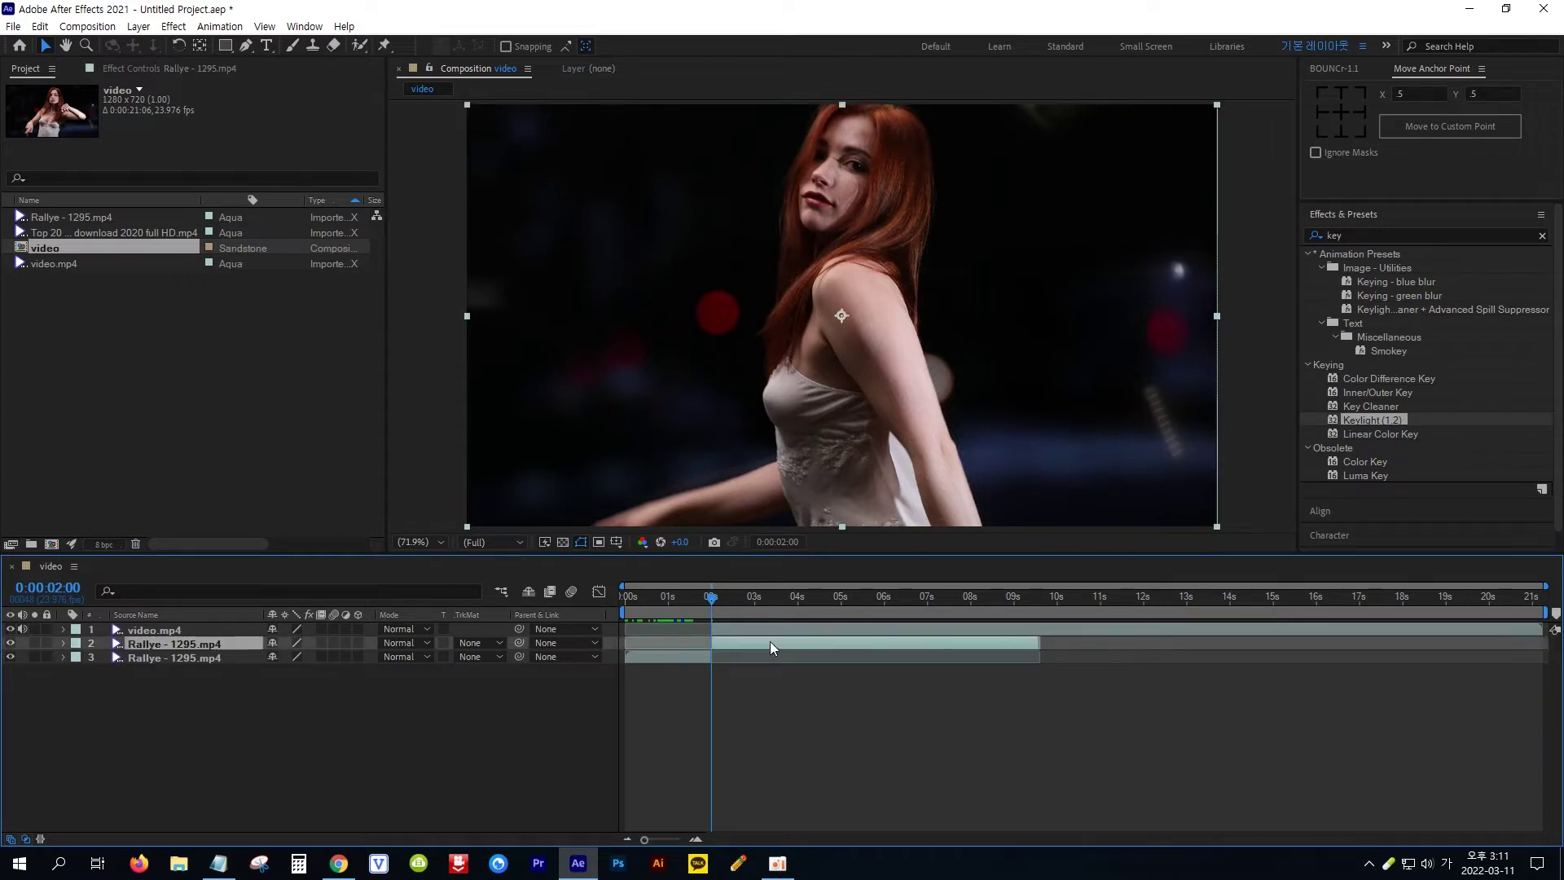
key(Delete)
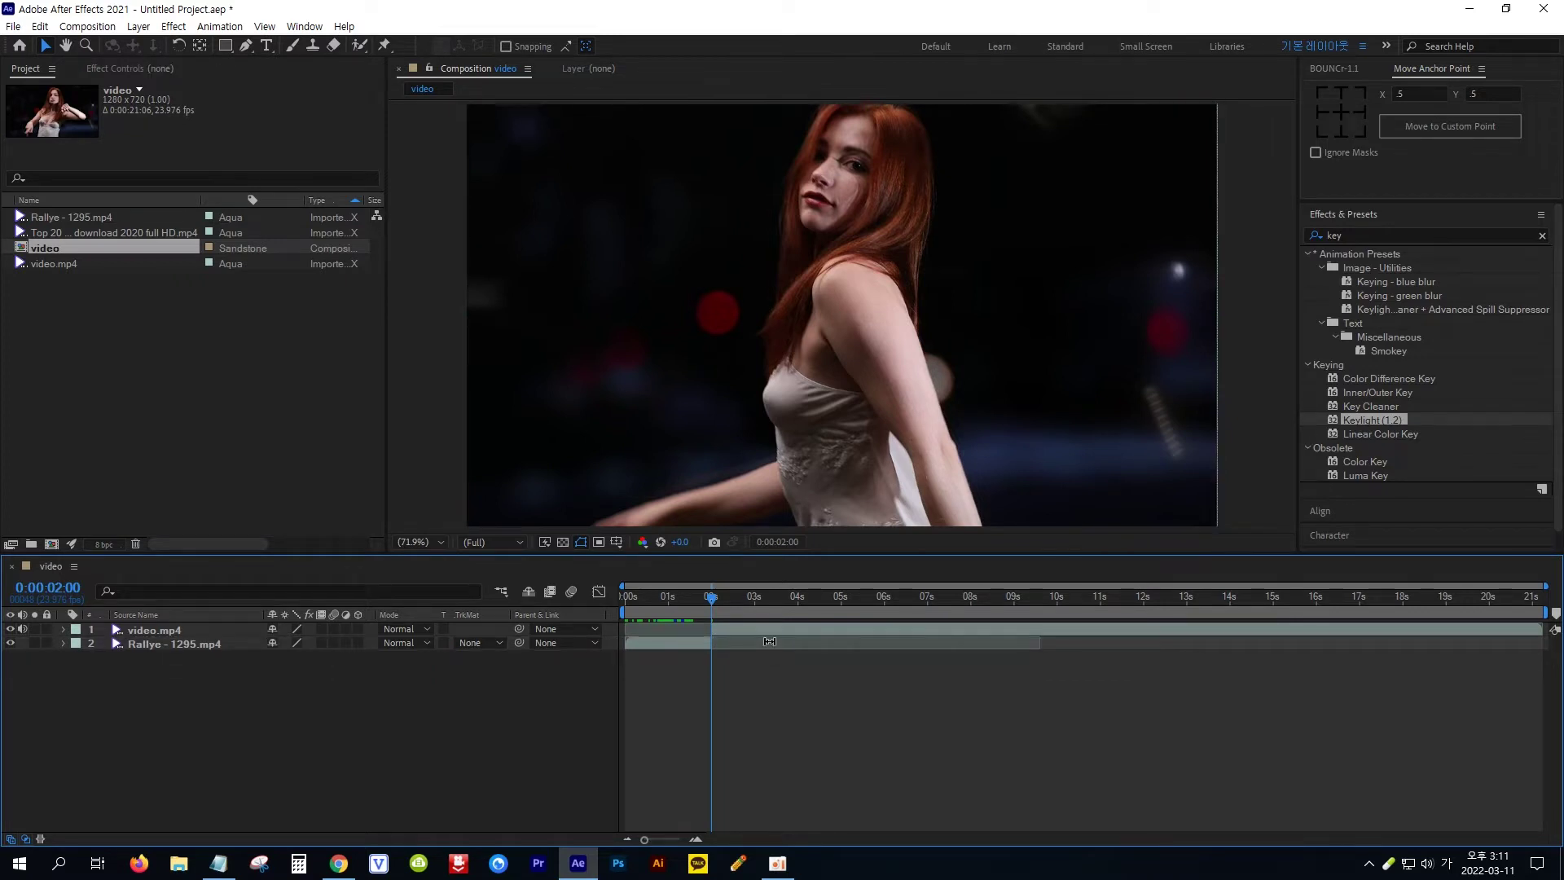
Step: Add the Top 20 green screen clip as the top layer and slide it earlier so a liquid transition starts at the cut, 0:00:01:23
click(710, 597)
mouse_move(710, 602)
mouse_down()
mouse_move(693, 601)
mouse_move(730, 603)
mouse_move(711, 601)
mouse_up()
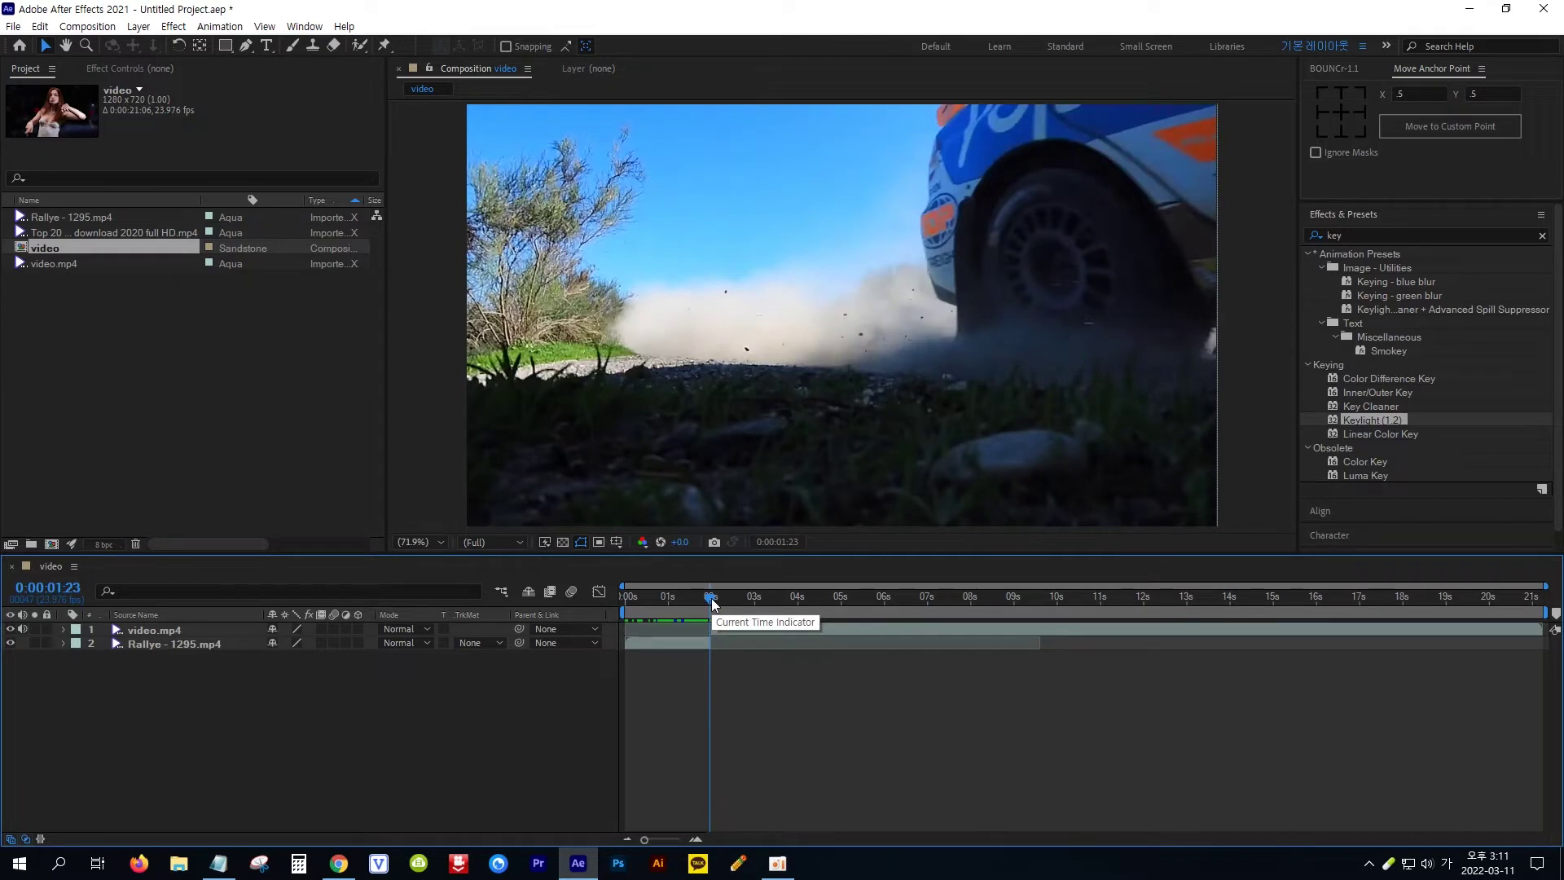
drag(158, 232, 248, 623)
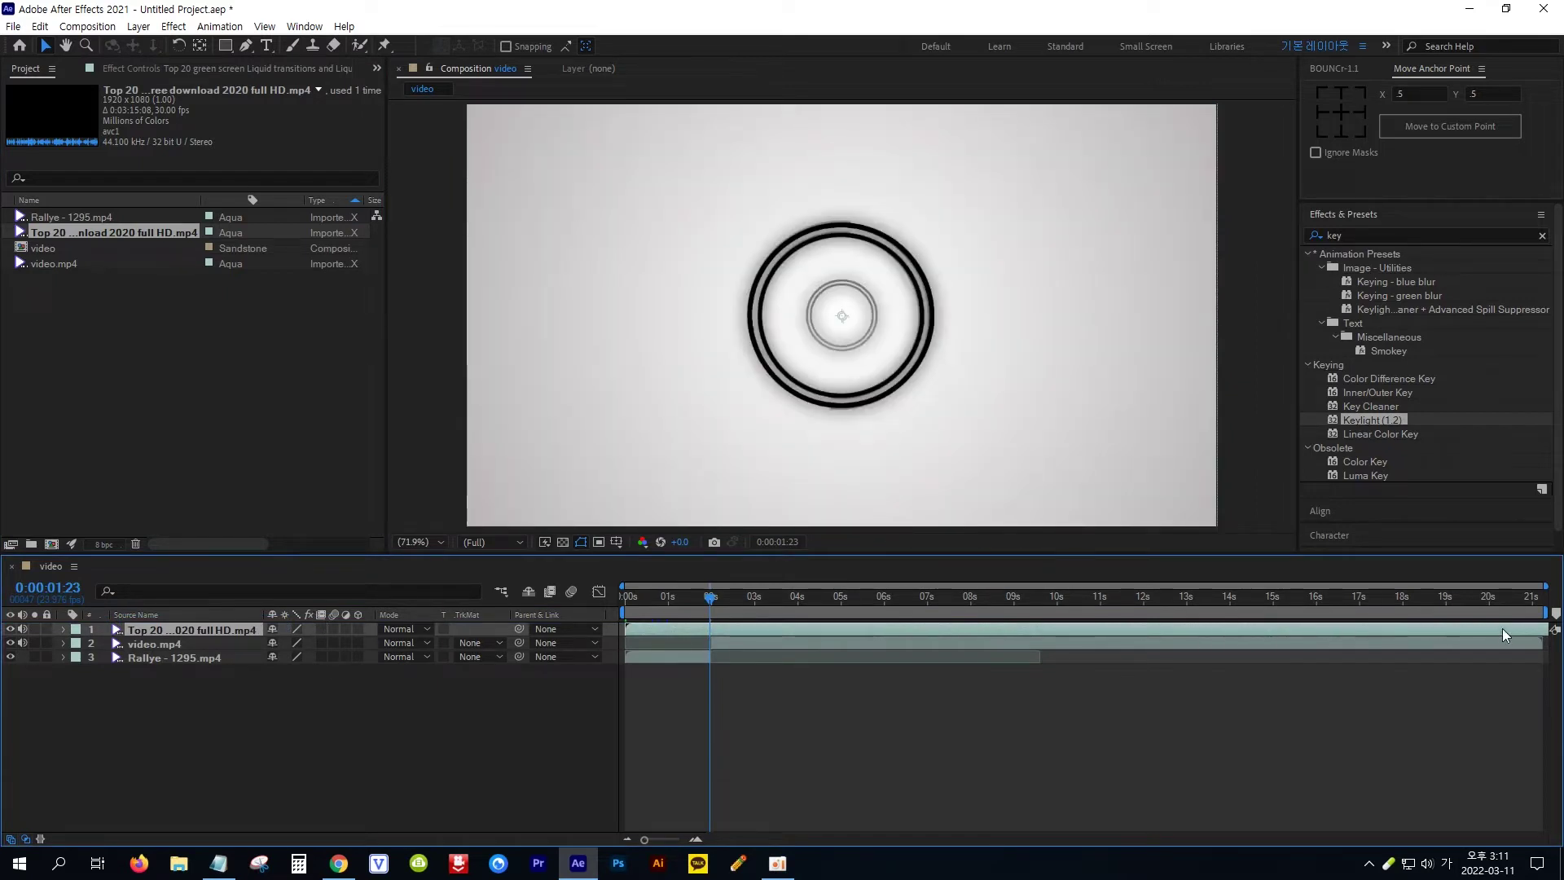
drag(1500, 628, 700, 625)
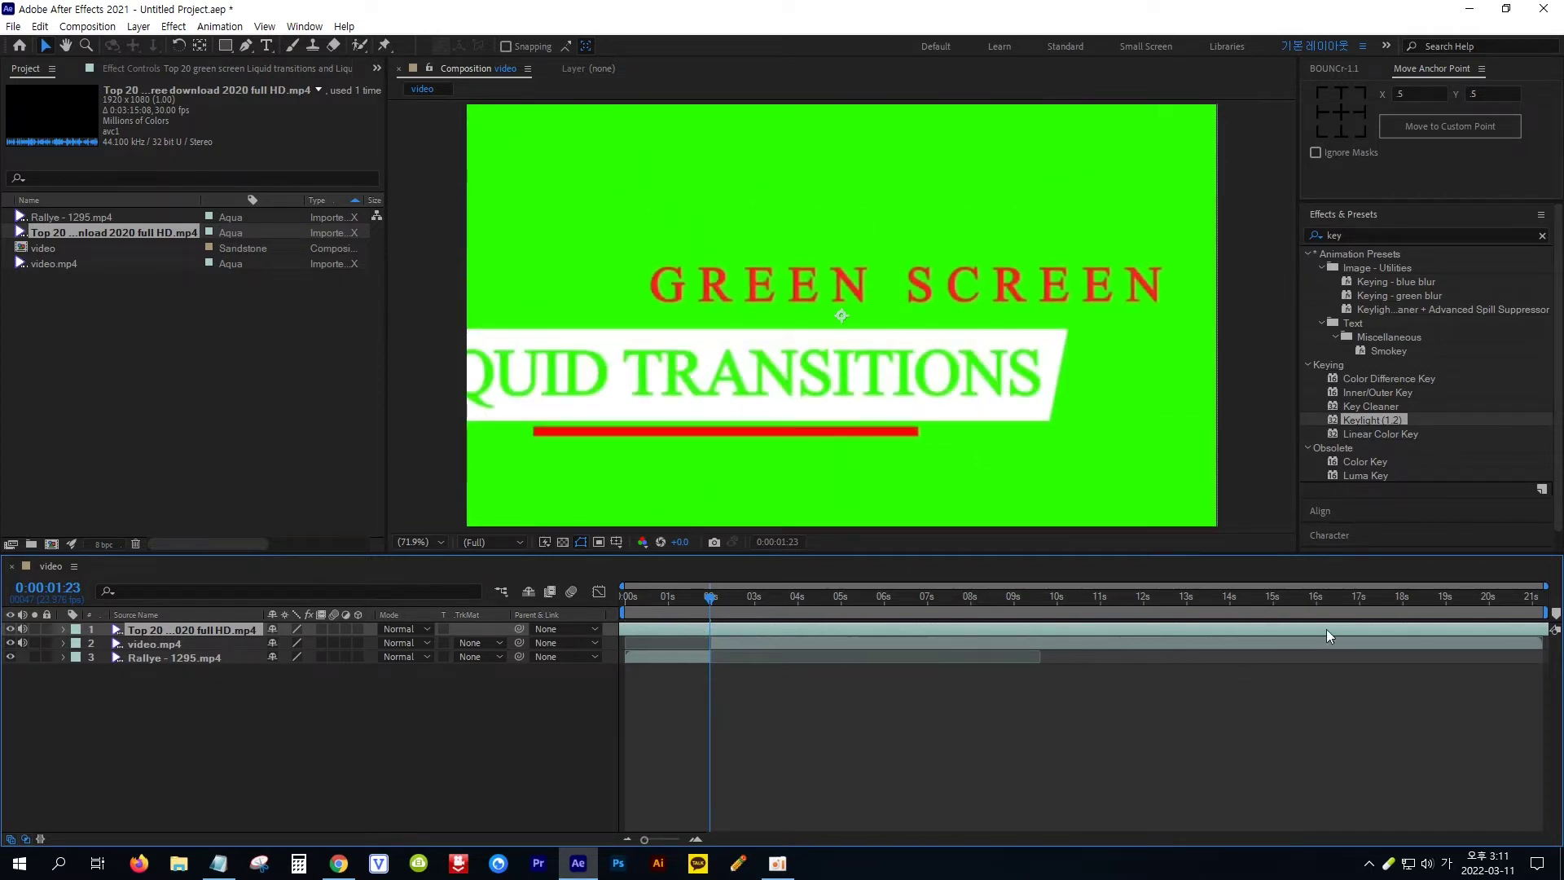
drag(1307, 634, 656, 643)
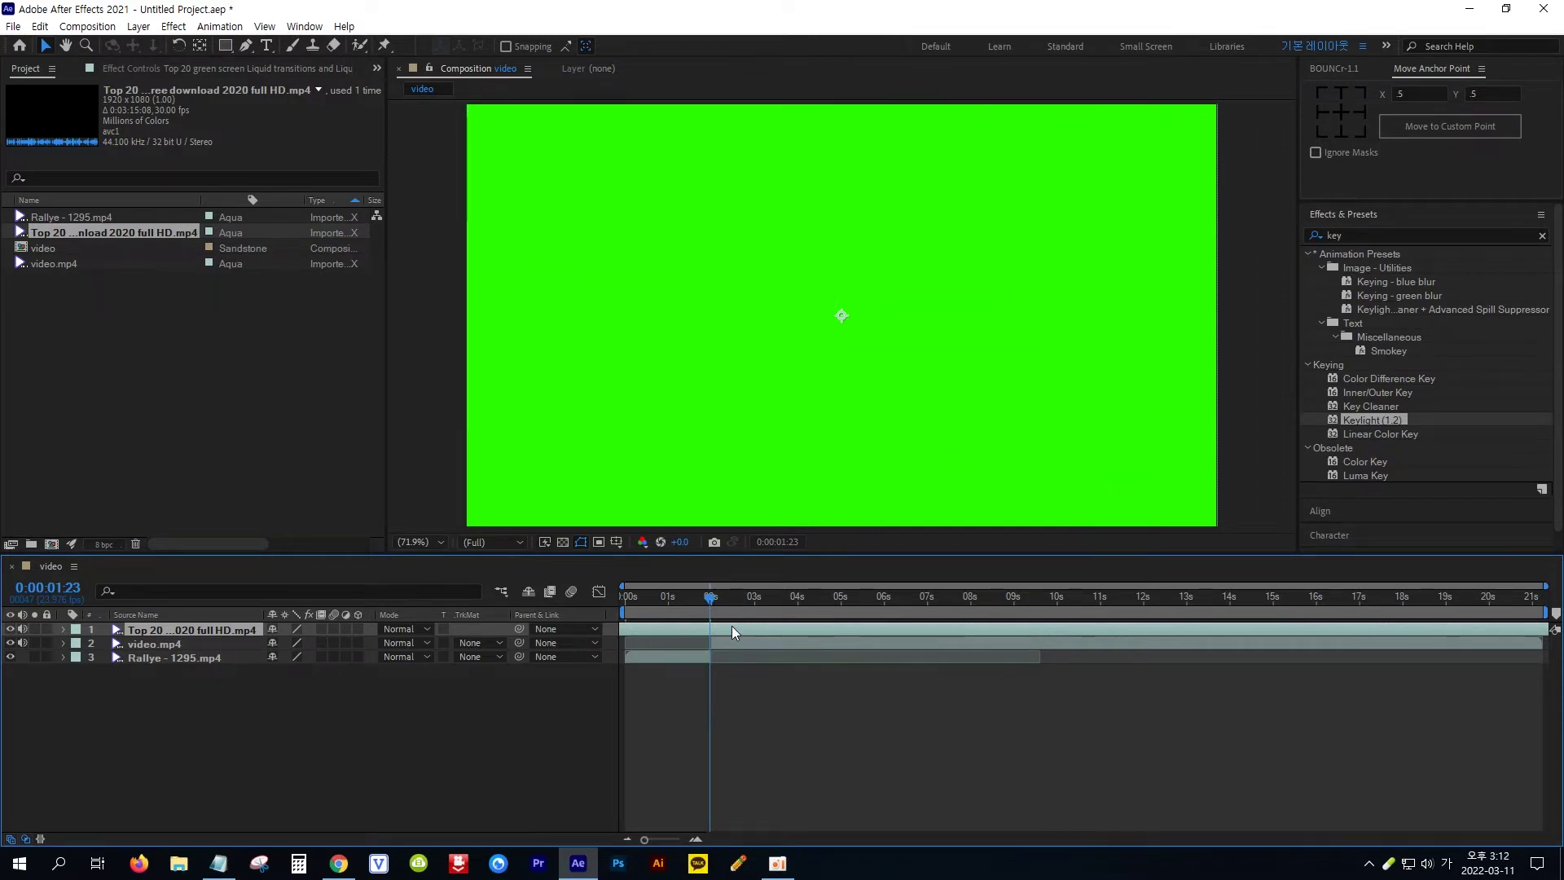
Step: Trim the green screen layer to a single transition by splitting it at 0:00:01:23 and 0:00:02:06 and deleting the outer parts
key(ctrl+shift+d)
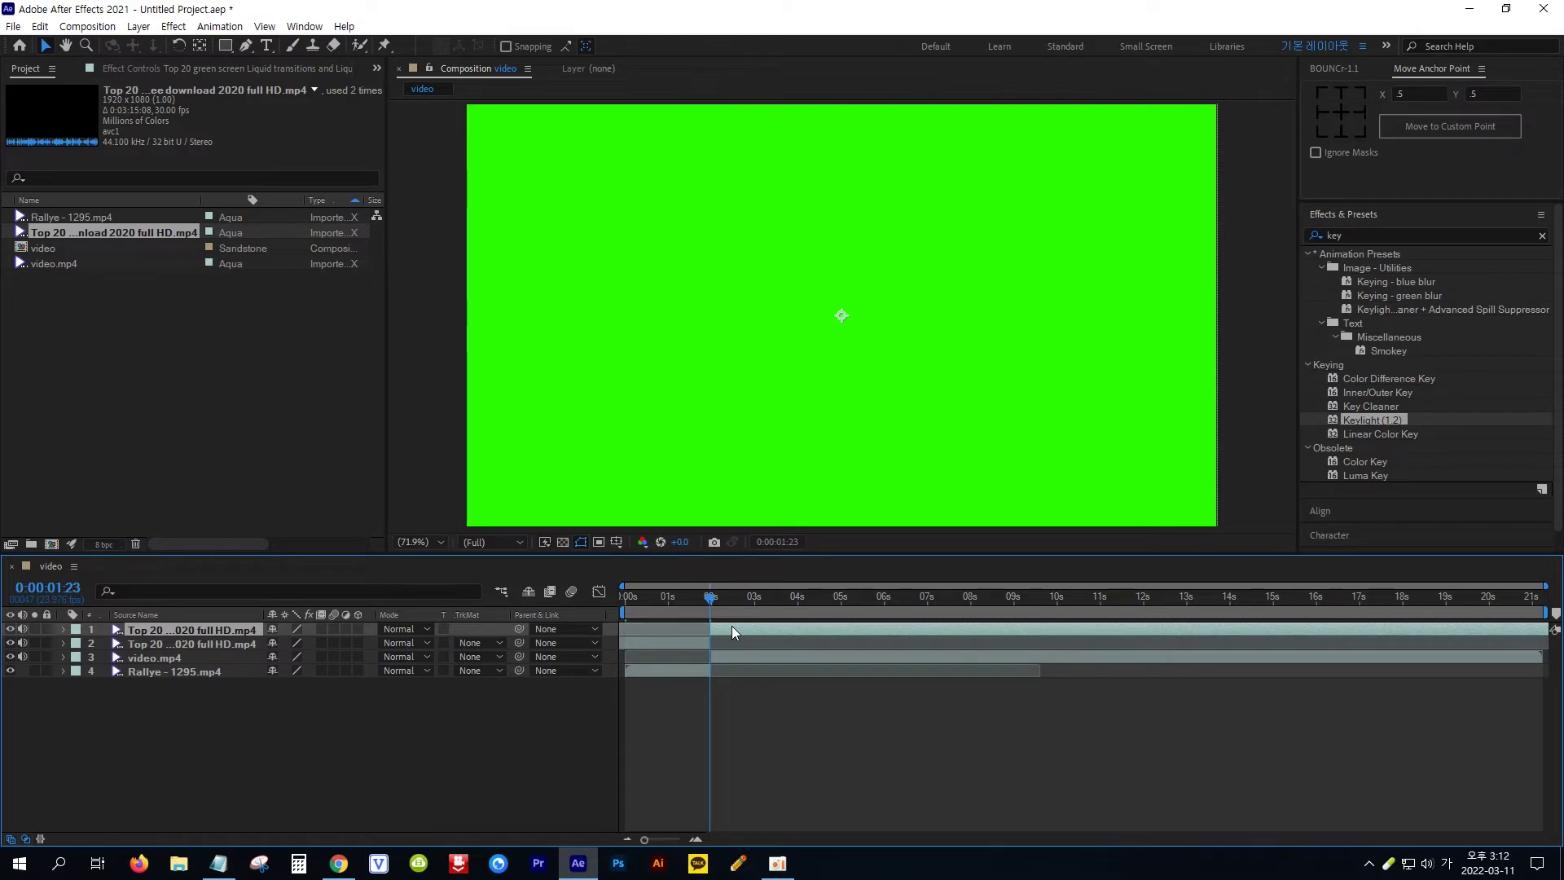
click(672, 644)
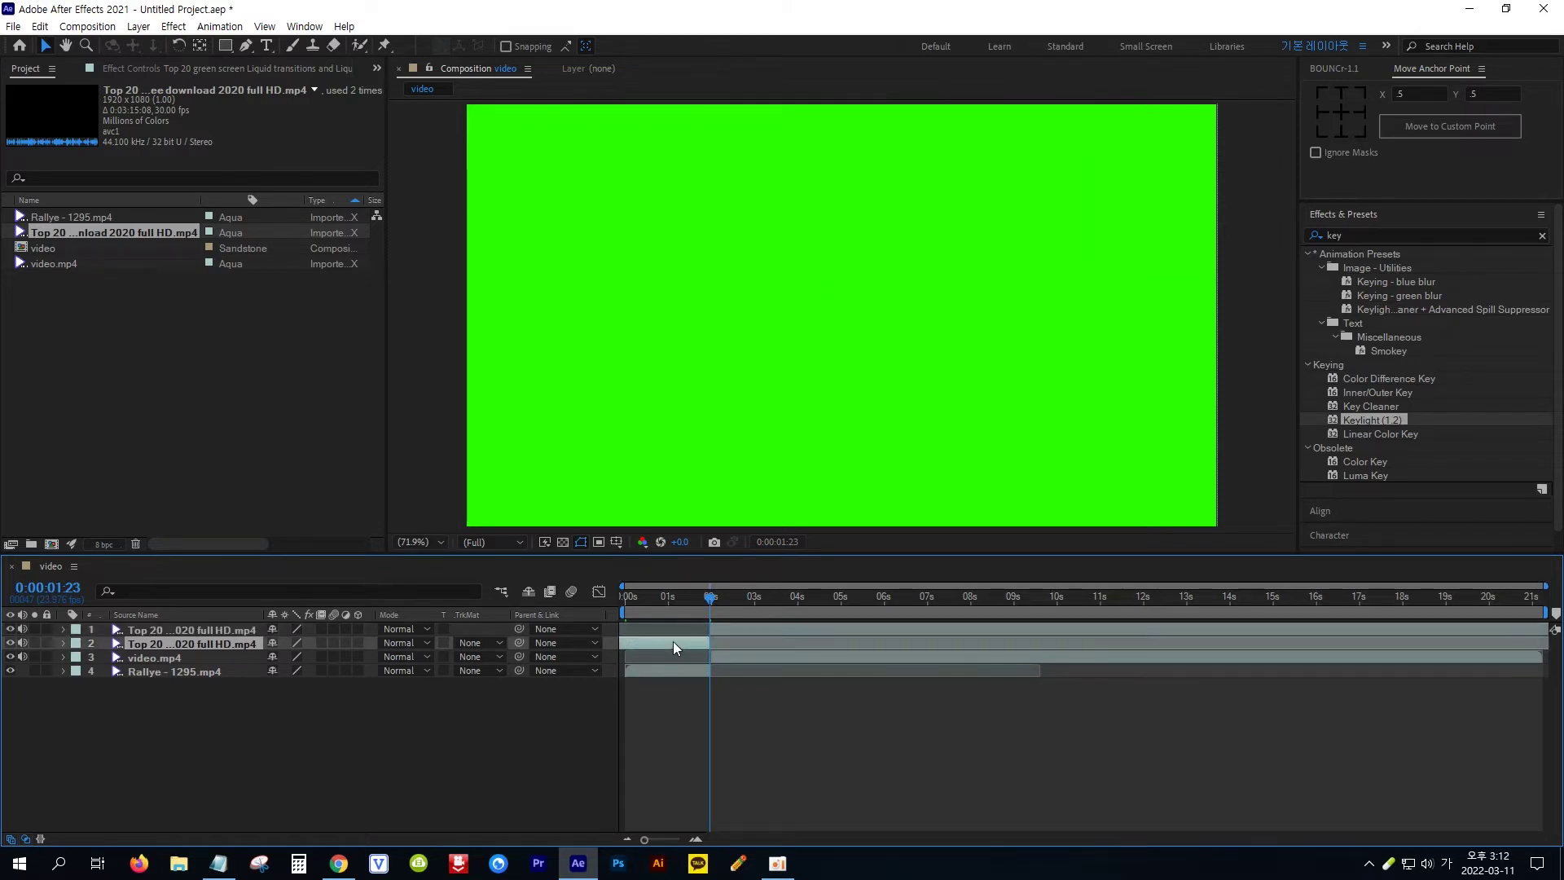
key(Delete)
drag(711, 599, 726, 601)
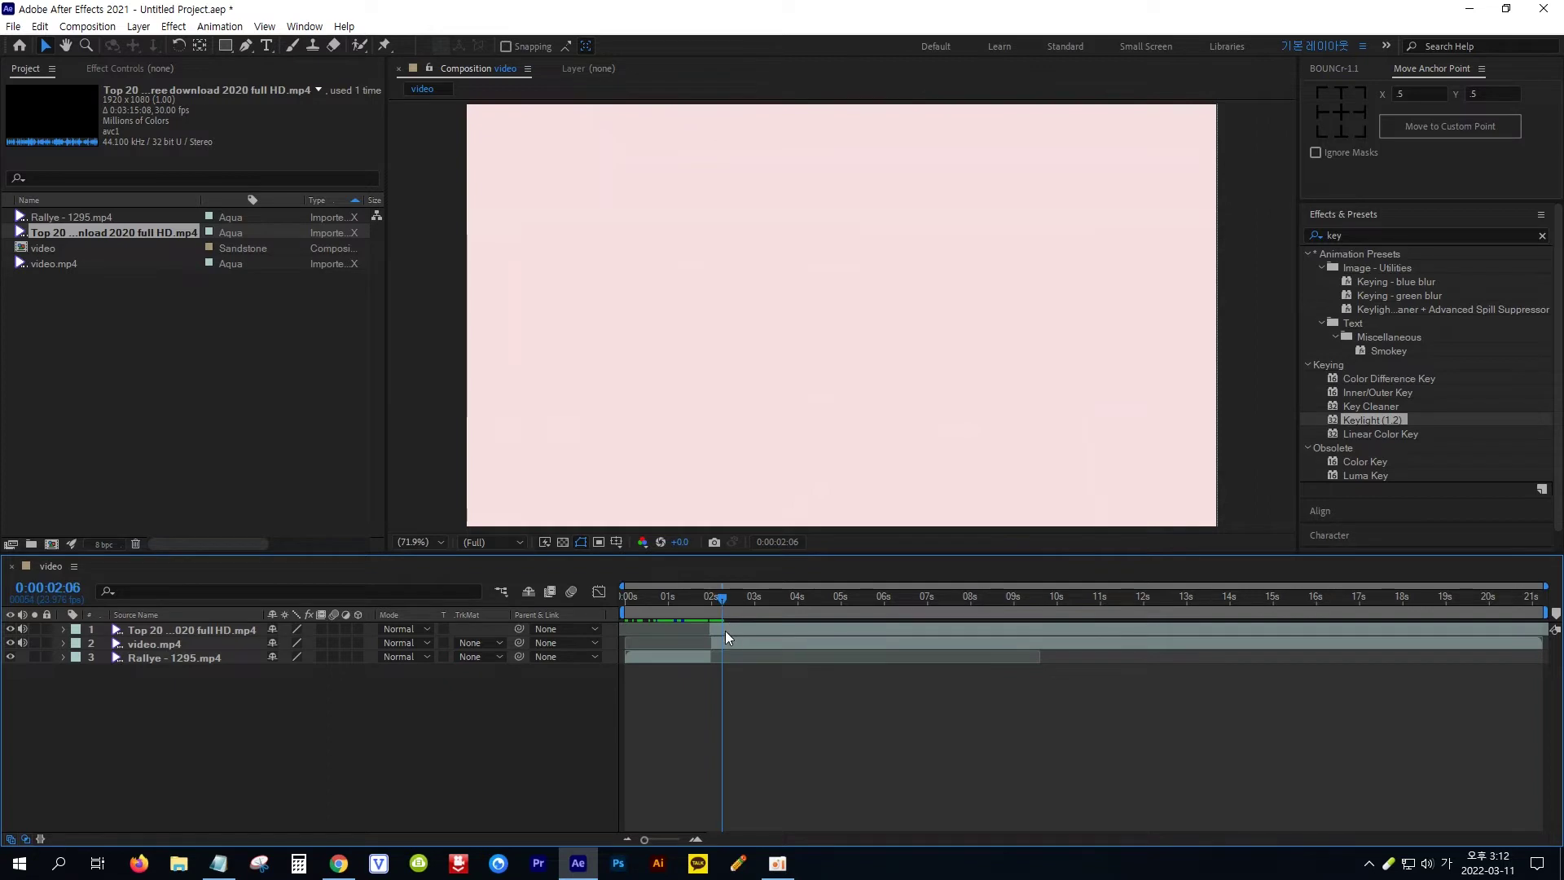
click(756, 630)
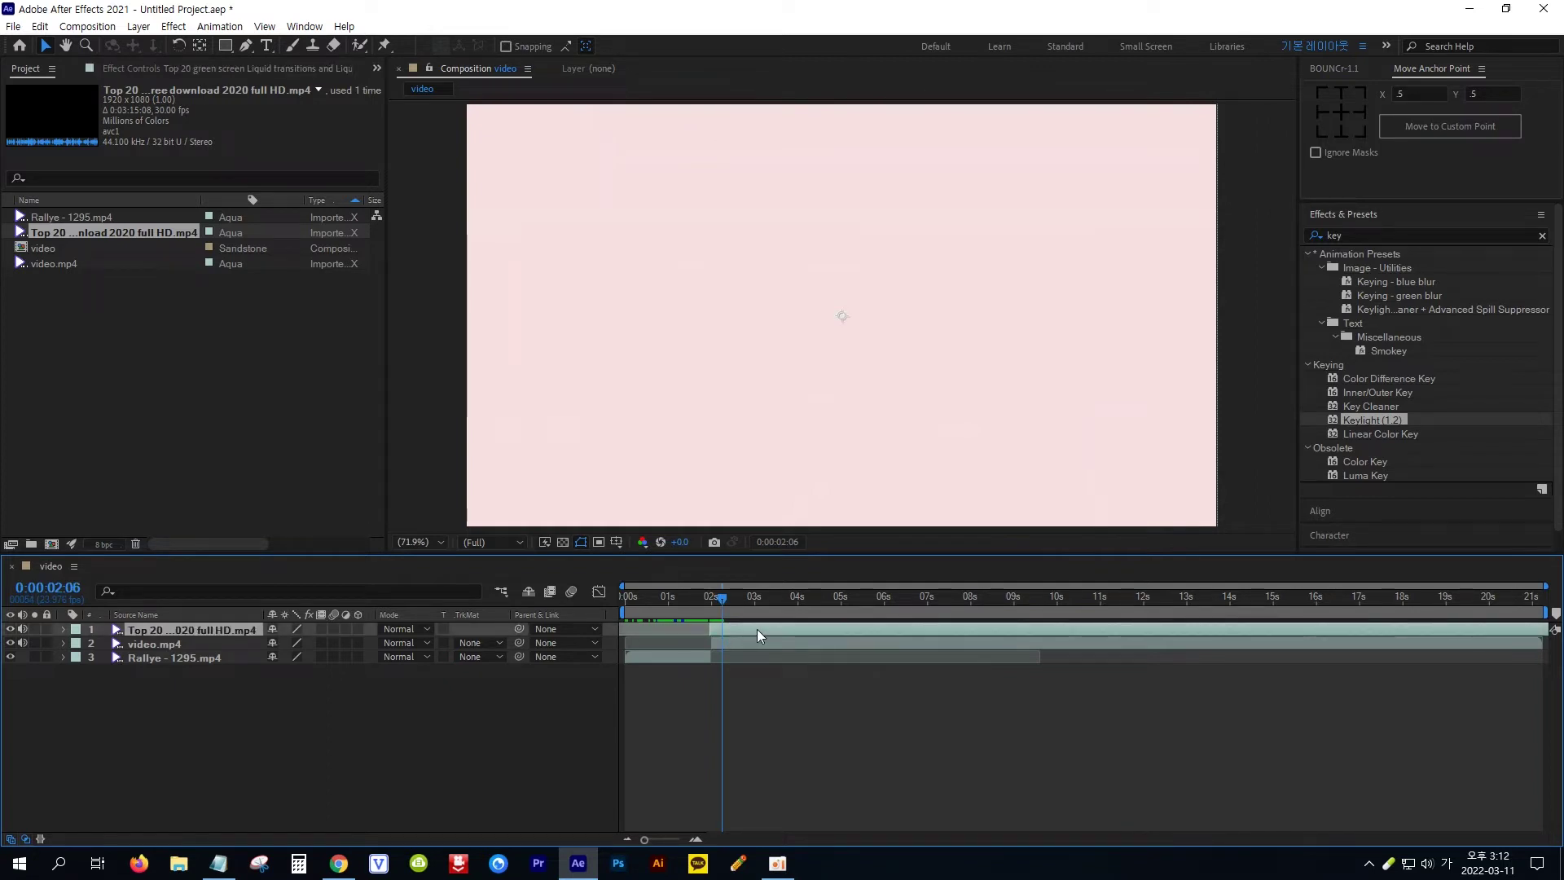
key(ctrl+shift+d)
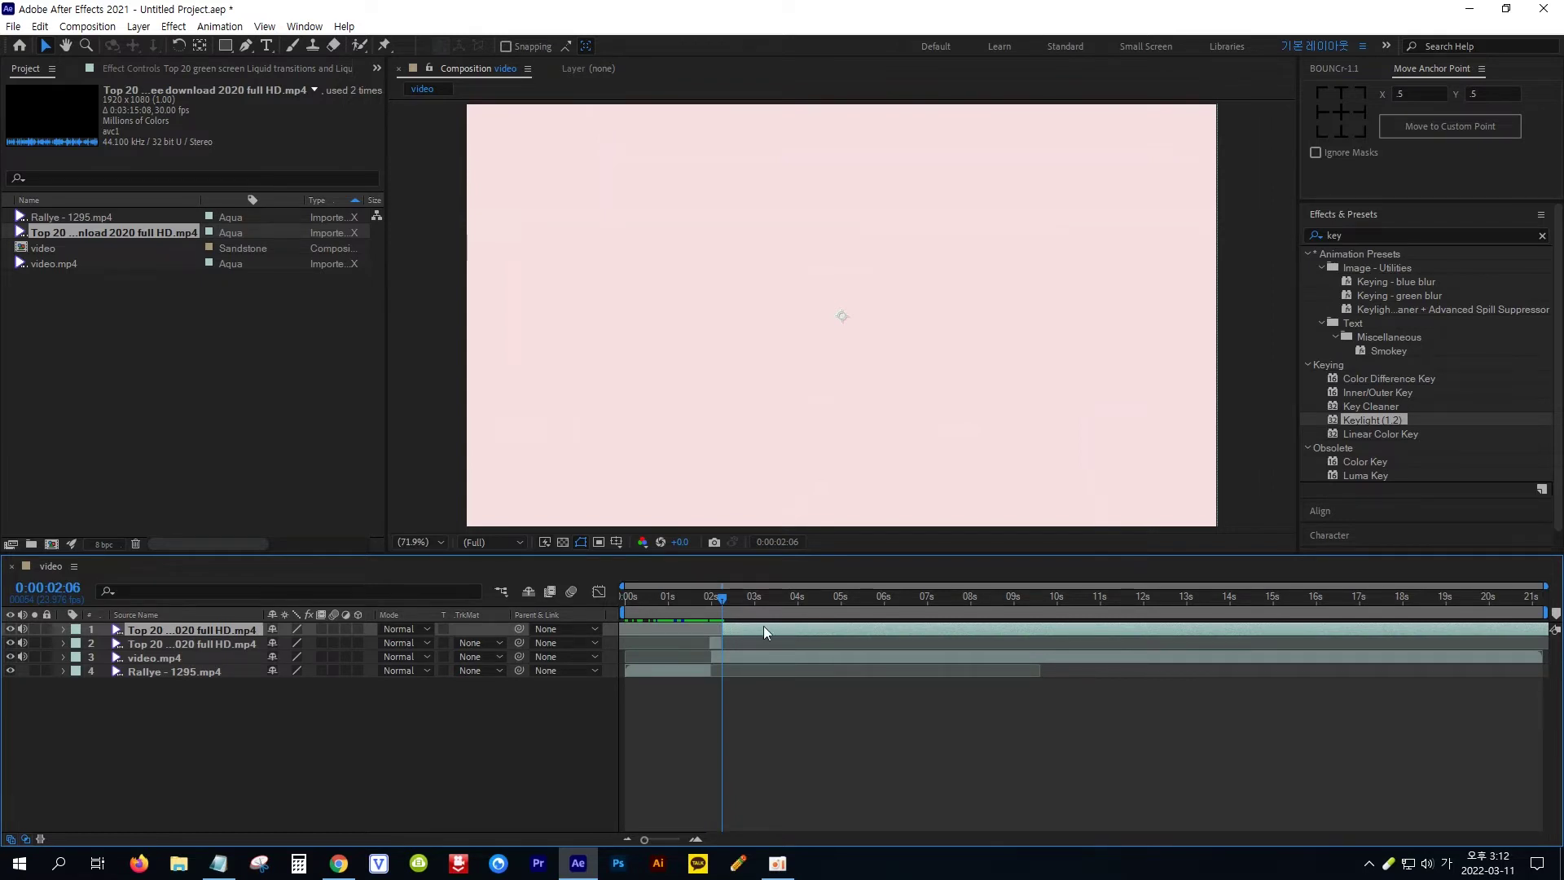
key(Delete)
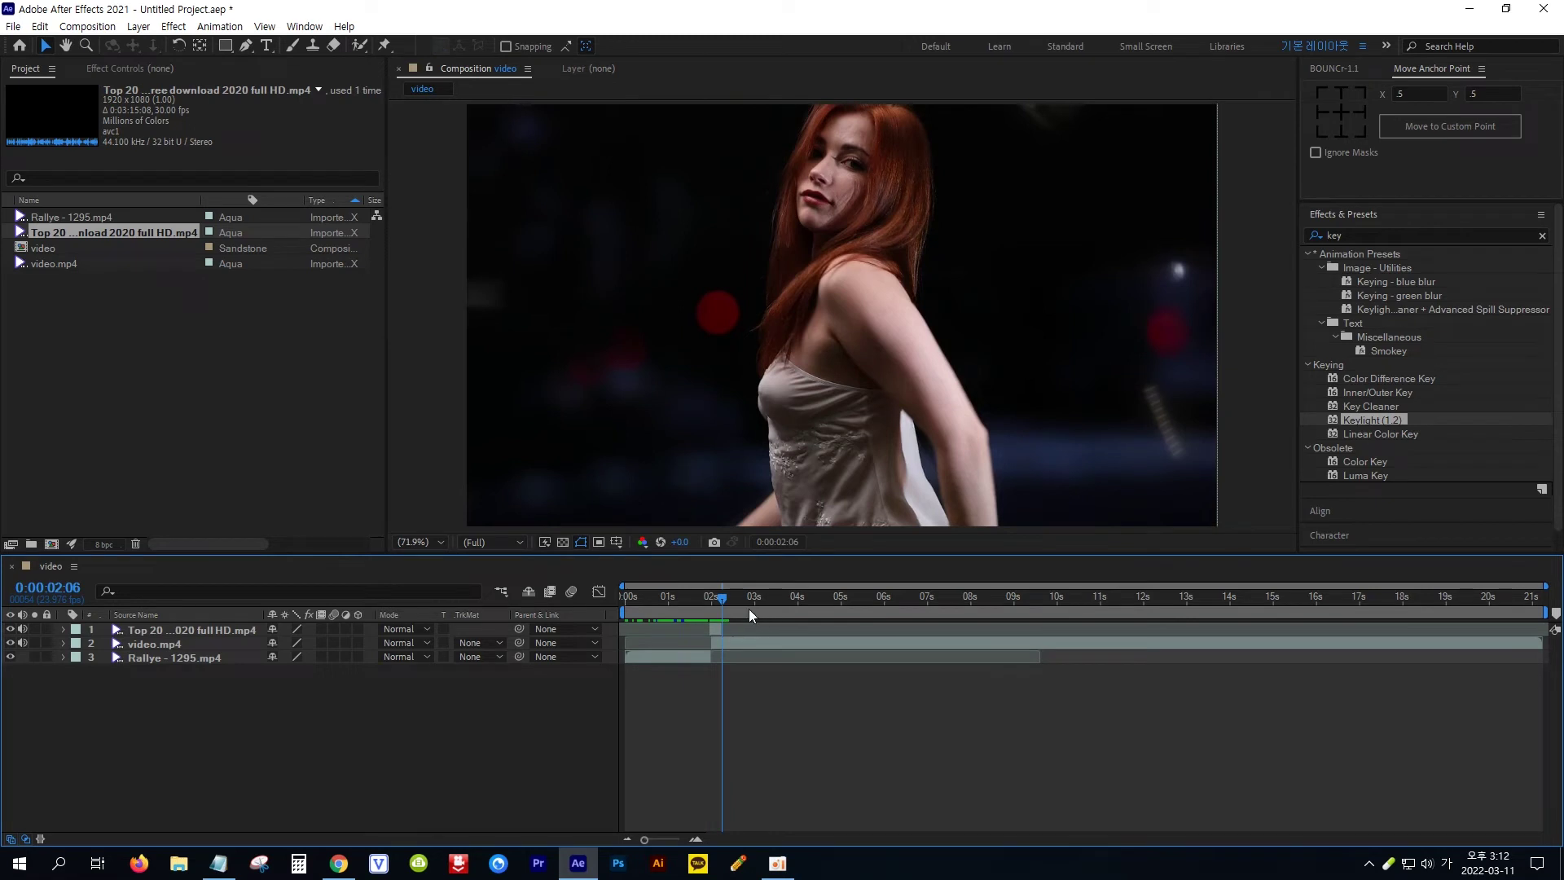
Step: Go to the partly covered transition frame at 0:00:02:02 and apply the Keylight (1.2) effect to the green screen layer
click(724, 601)
drag(722, 599, 716, 603)
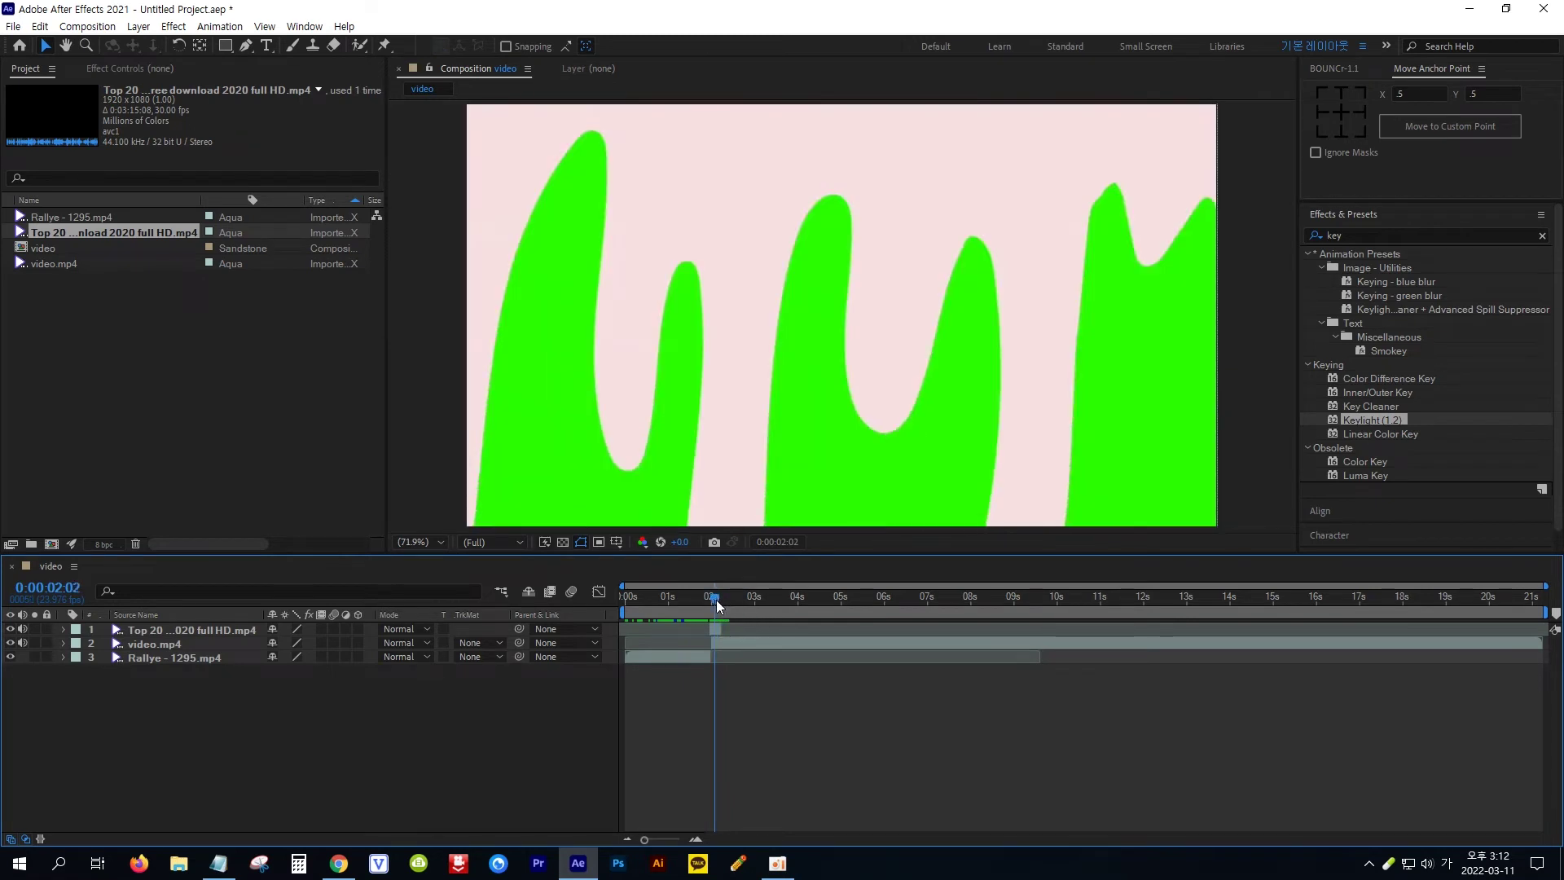
click(221, 868)
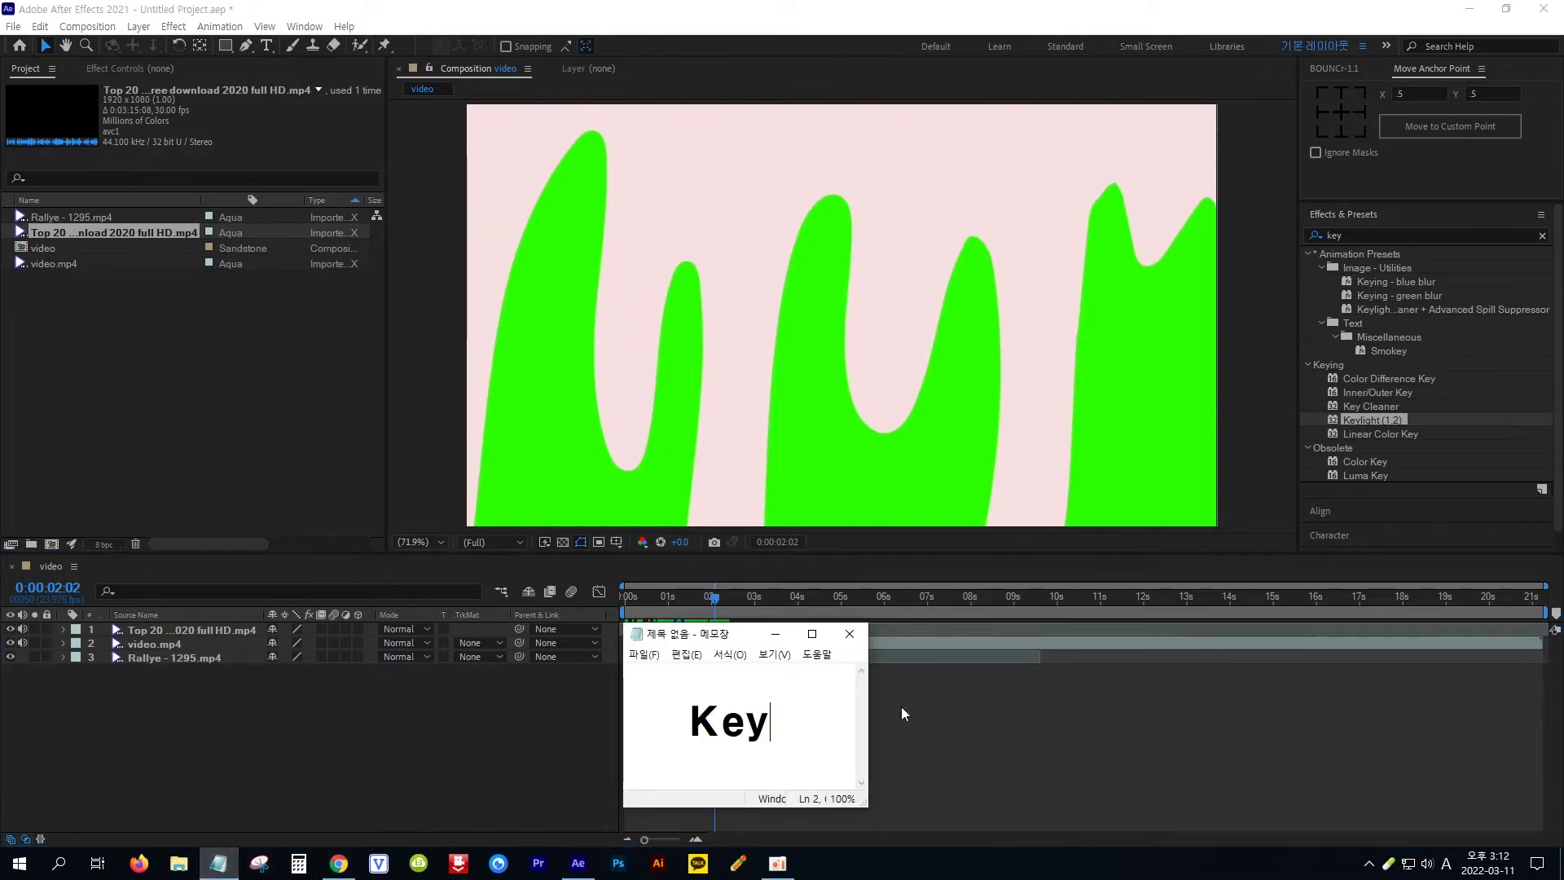
click(1365, 419)
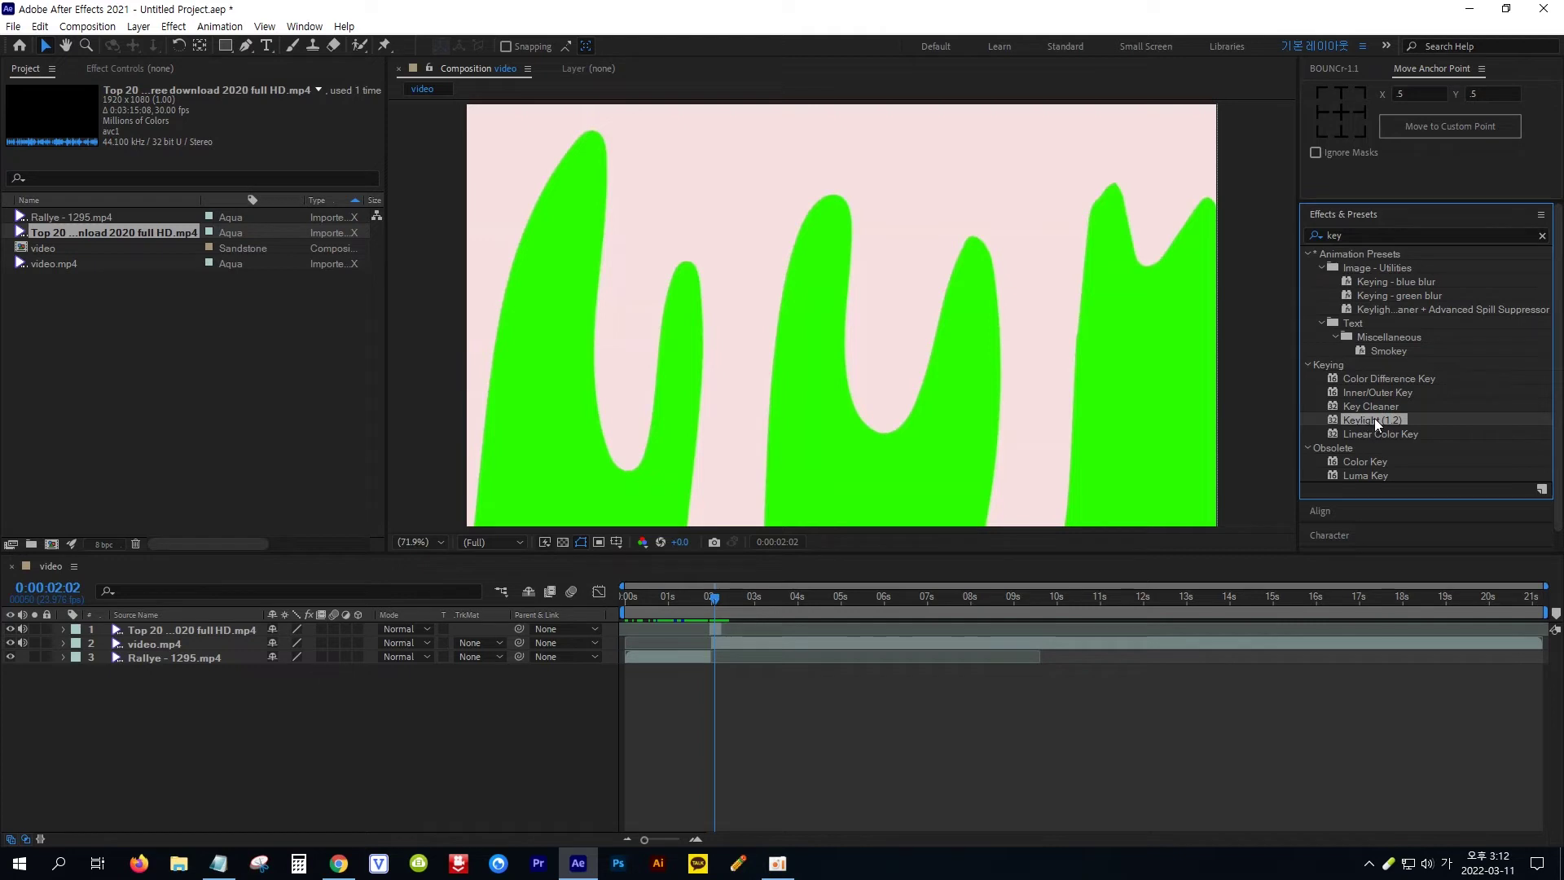
drag(1375, 418, 217, 631)
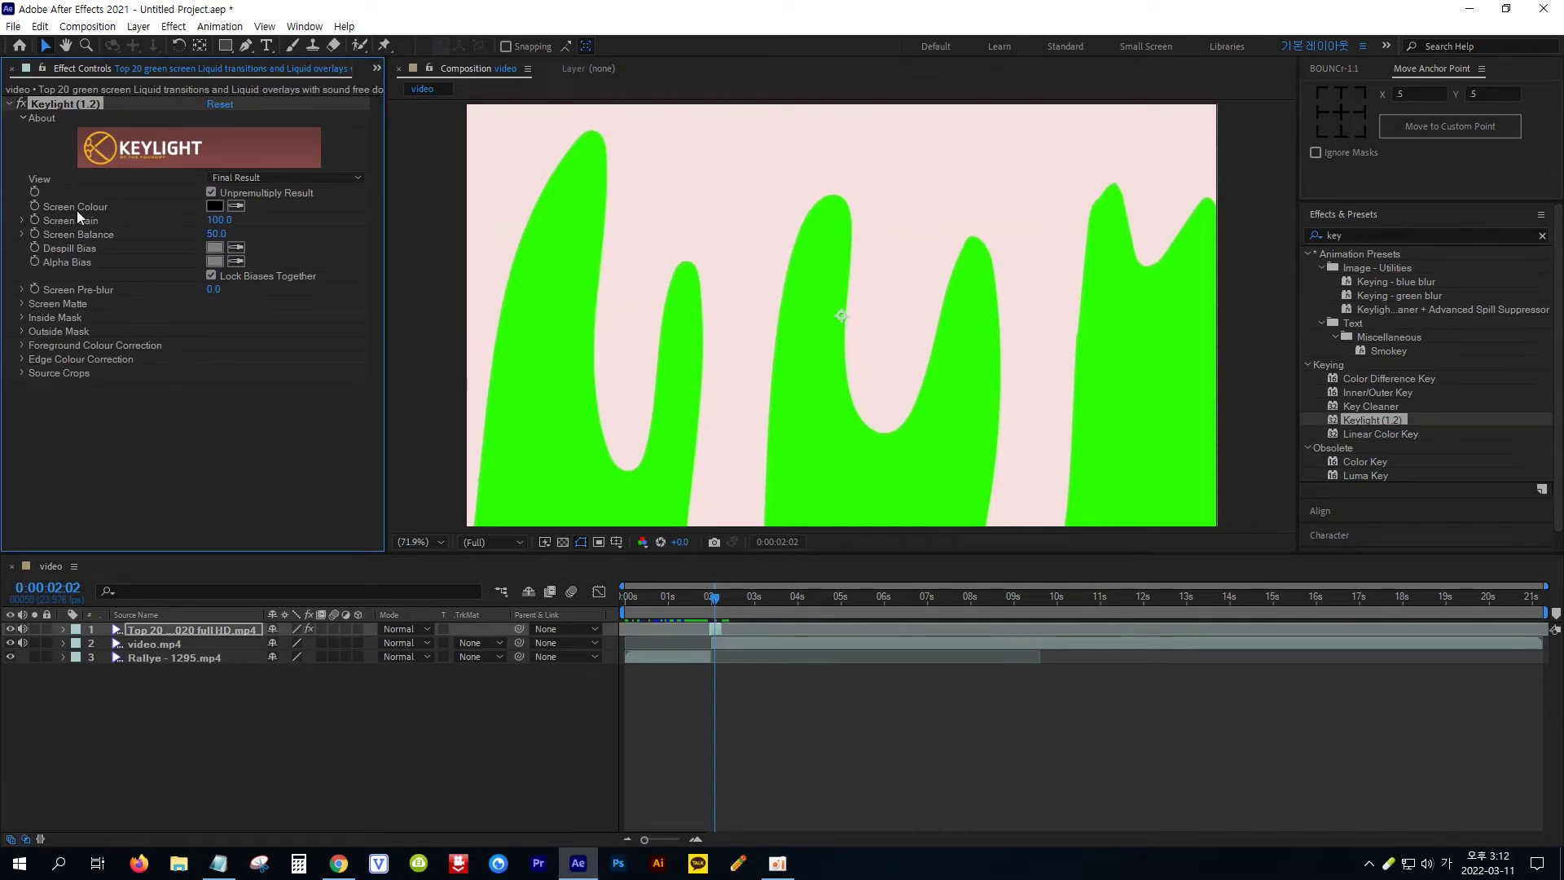
Step: Set Keylight's Screen Colour by sampling the green area of the transition in the composition view
click(236, 206)
click(237, 207)
click(840, 462)
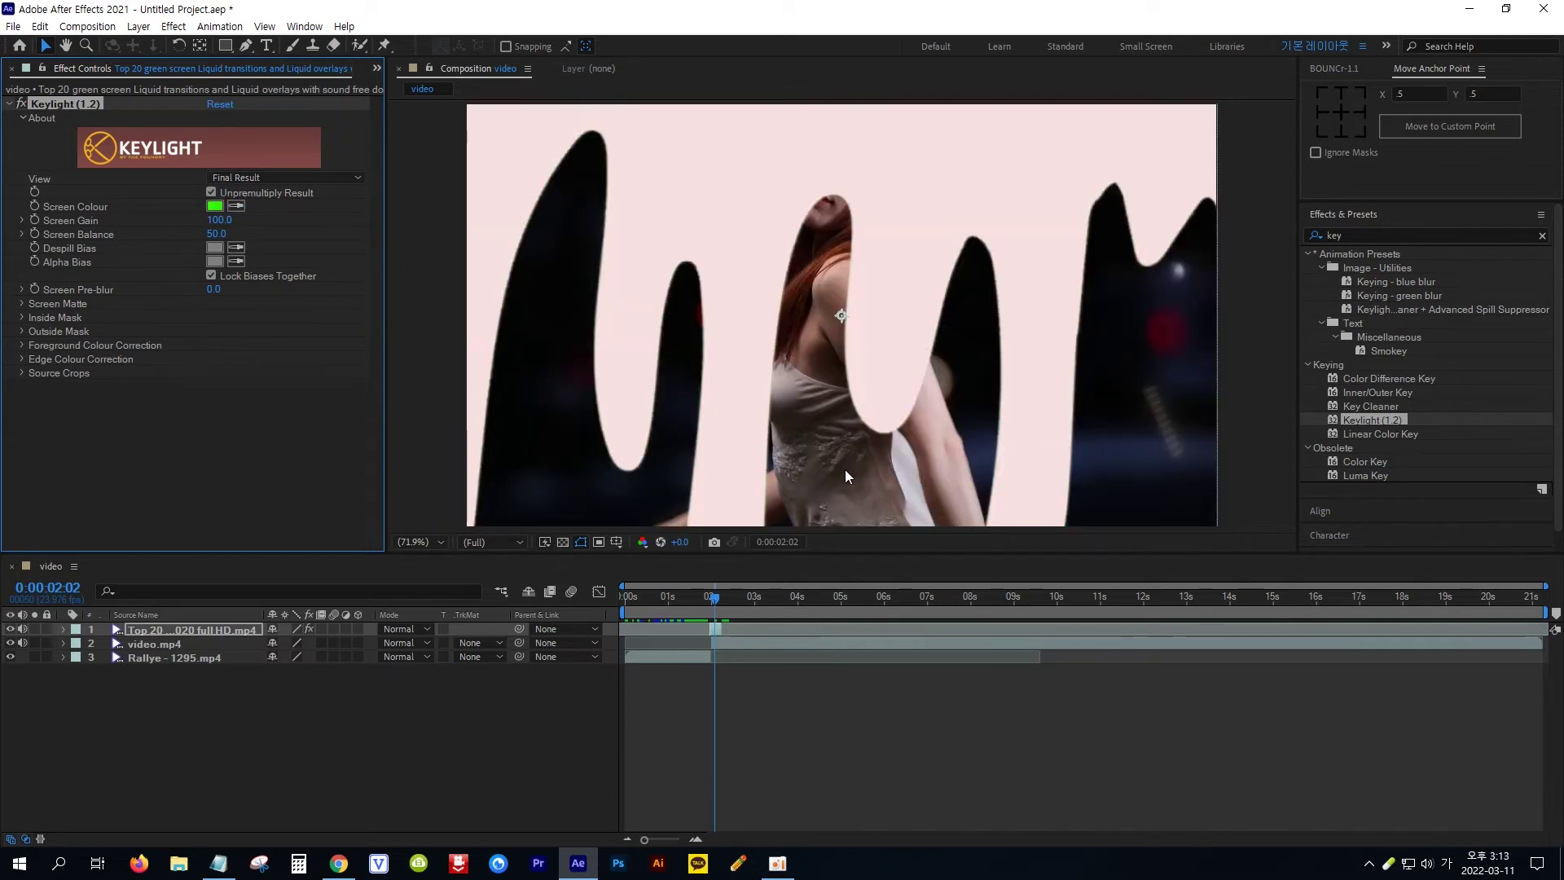
Step: Extend the end of the Rallye - 1295.mp4 layer to match the end of the green screen layer
drag(645, 840, 672, 841)
drag(974, 629, 981, 629)
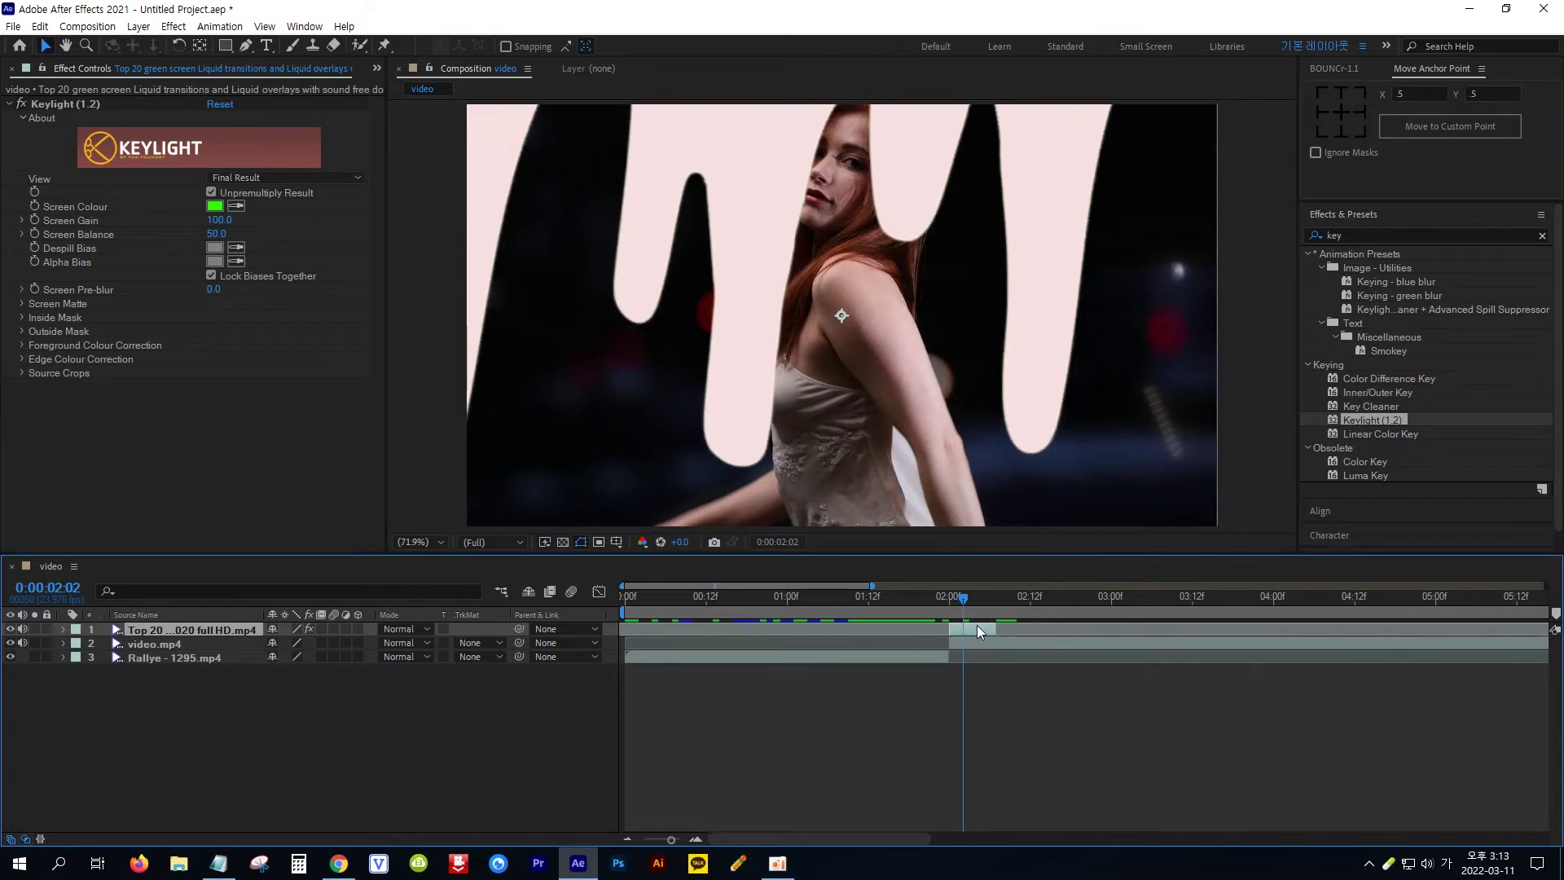
click(977, 640)
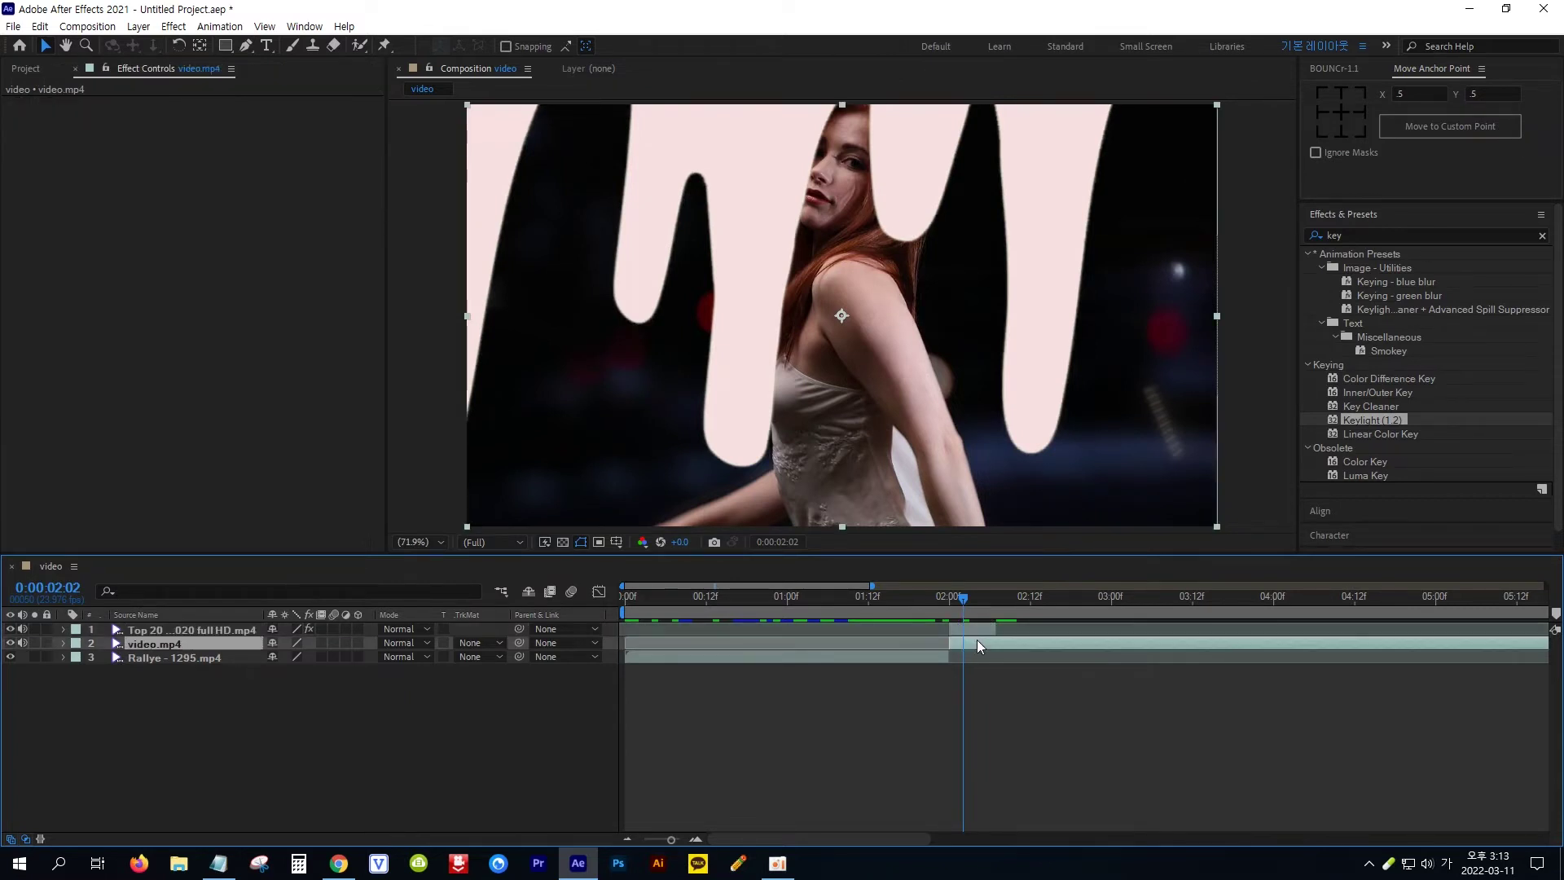
click(923, 657)
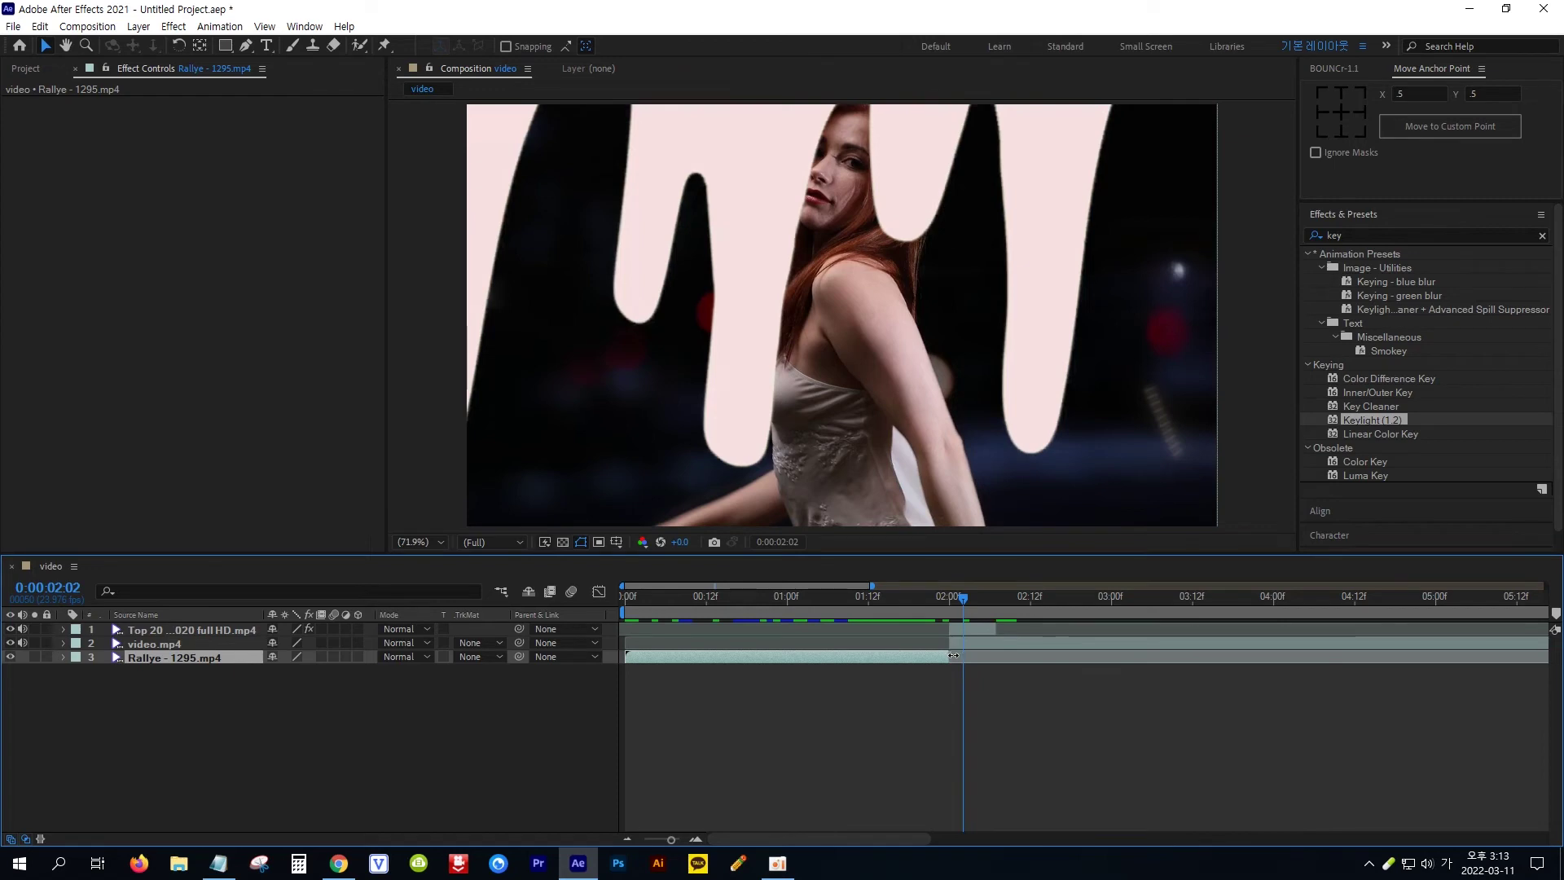
drag(961, 657, 1001, 655)
Step: Split video.mp4 at 0:00:02:07, where the transition ends, and move the later segment below the short one
click(980, 642)
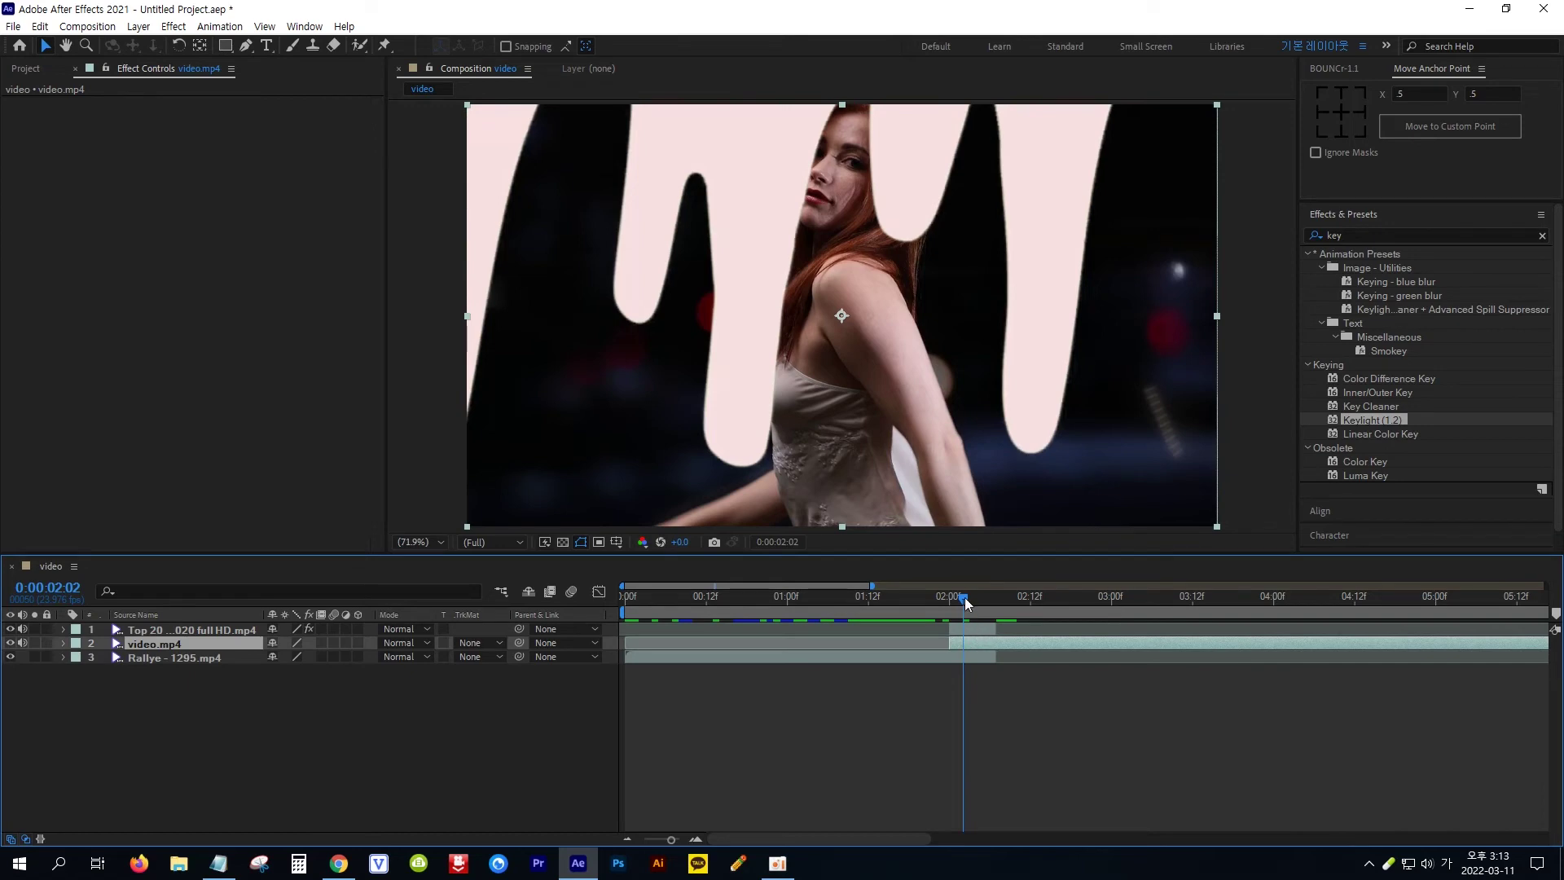
drag(964, 598, 997, 599)
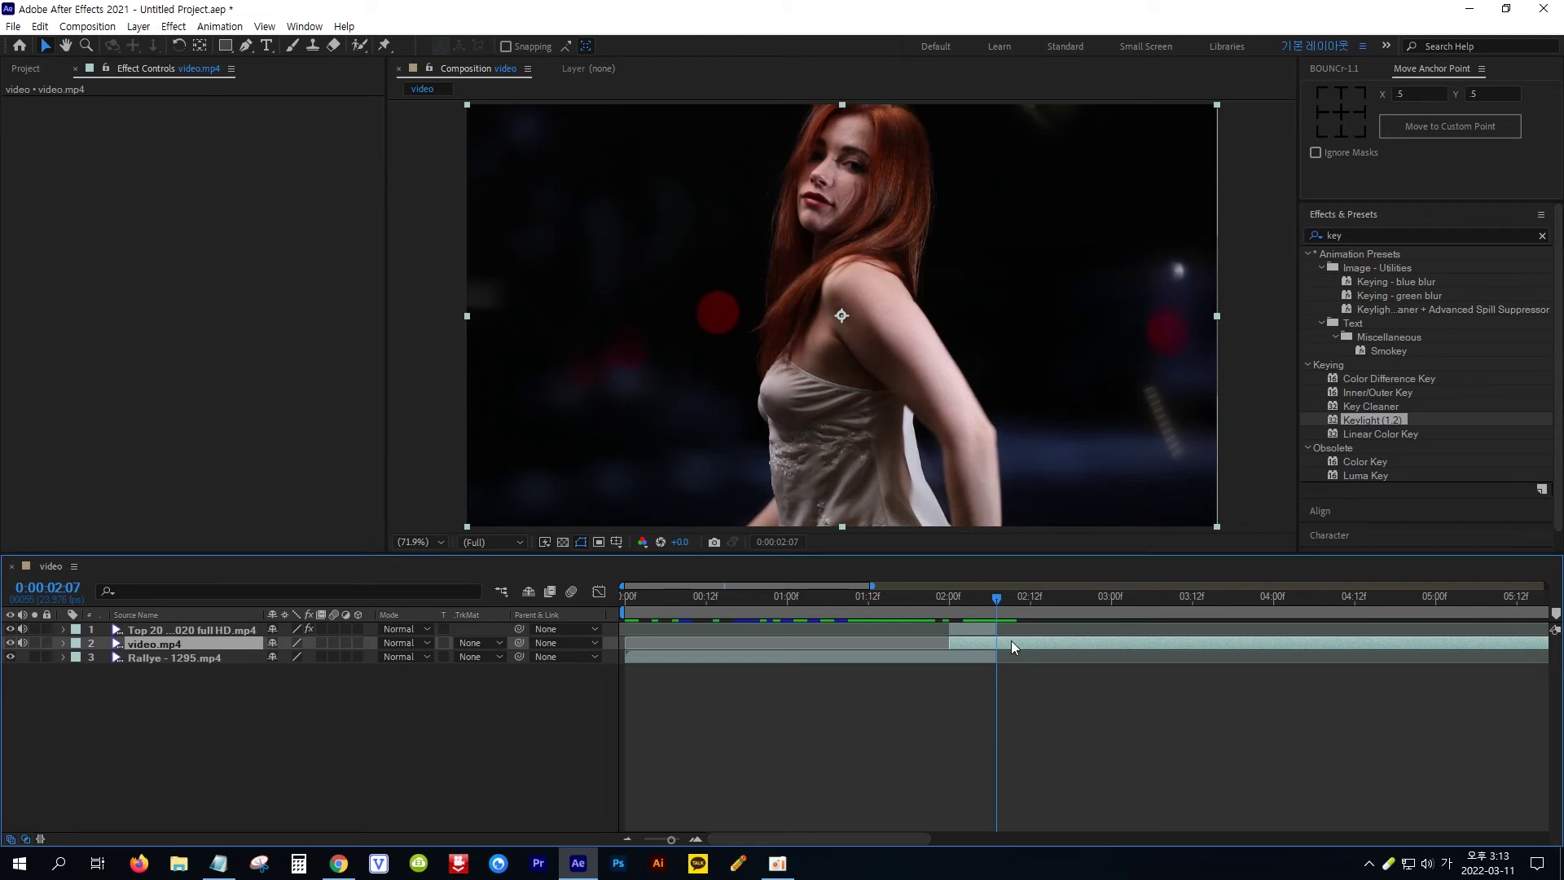
key(ctrl+shift+d)
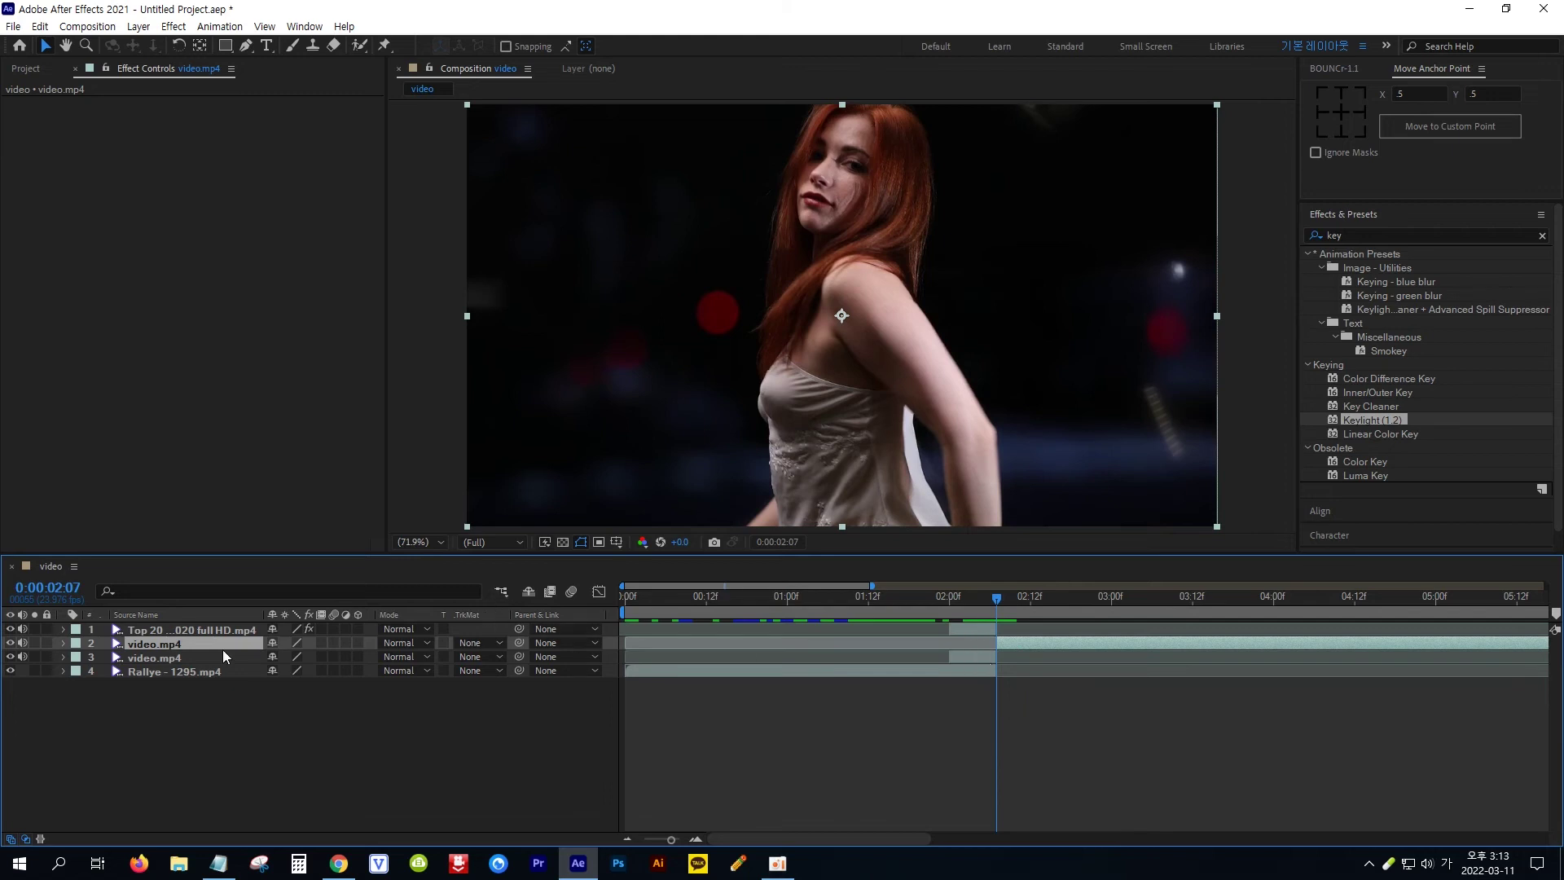
drag(199, 642, 202, 662)
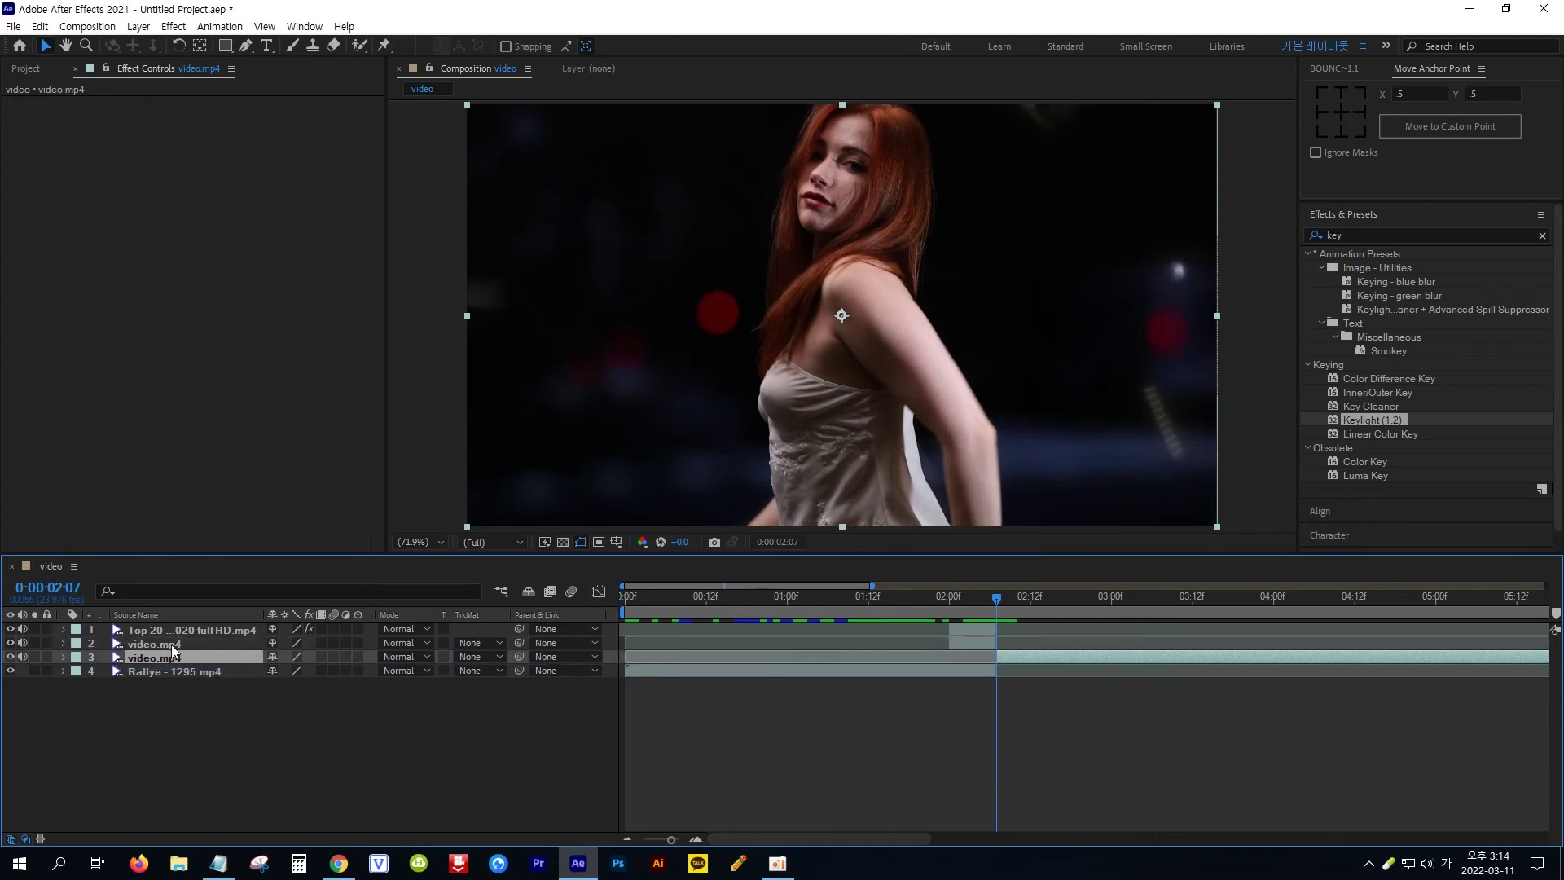
Step: Set the short video.mp4 segment's track matte to Alpha Matte using the green screen layer, and scrub through the transition to check it
click(172, 644)
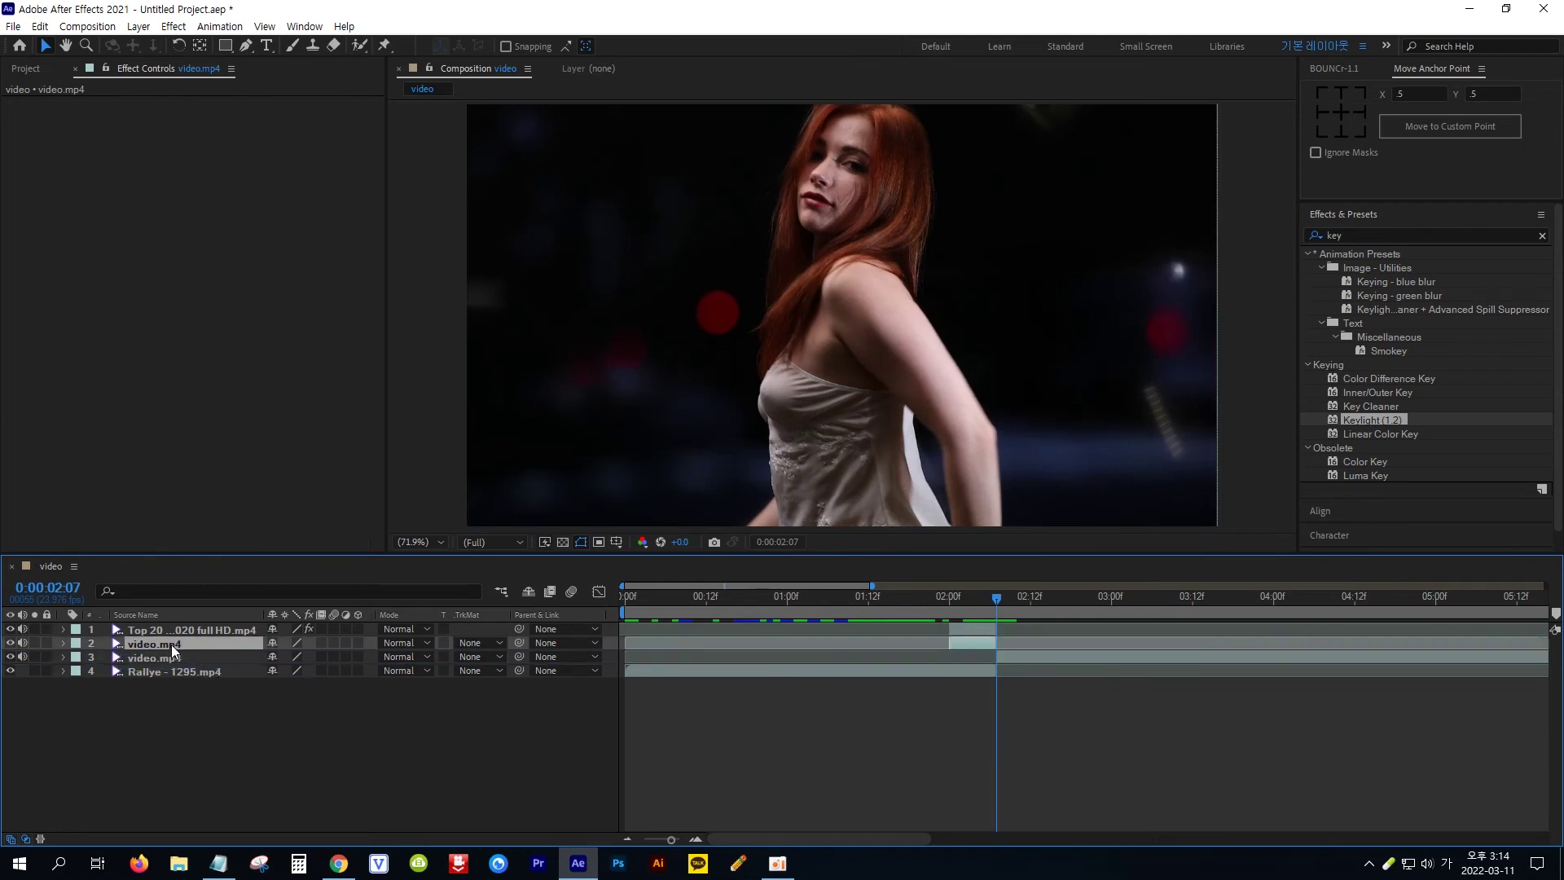
click(503, 643)
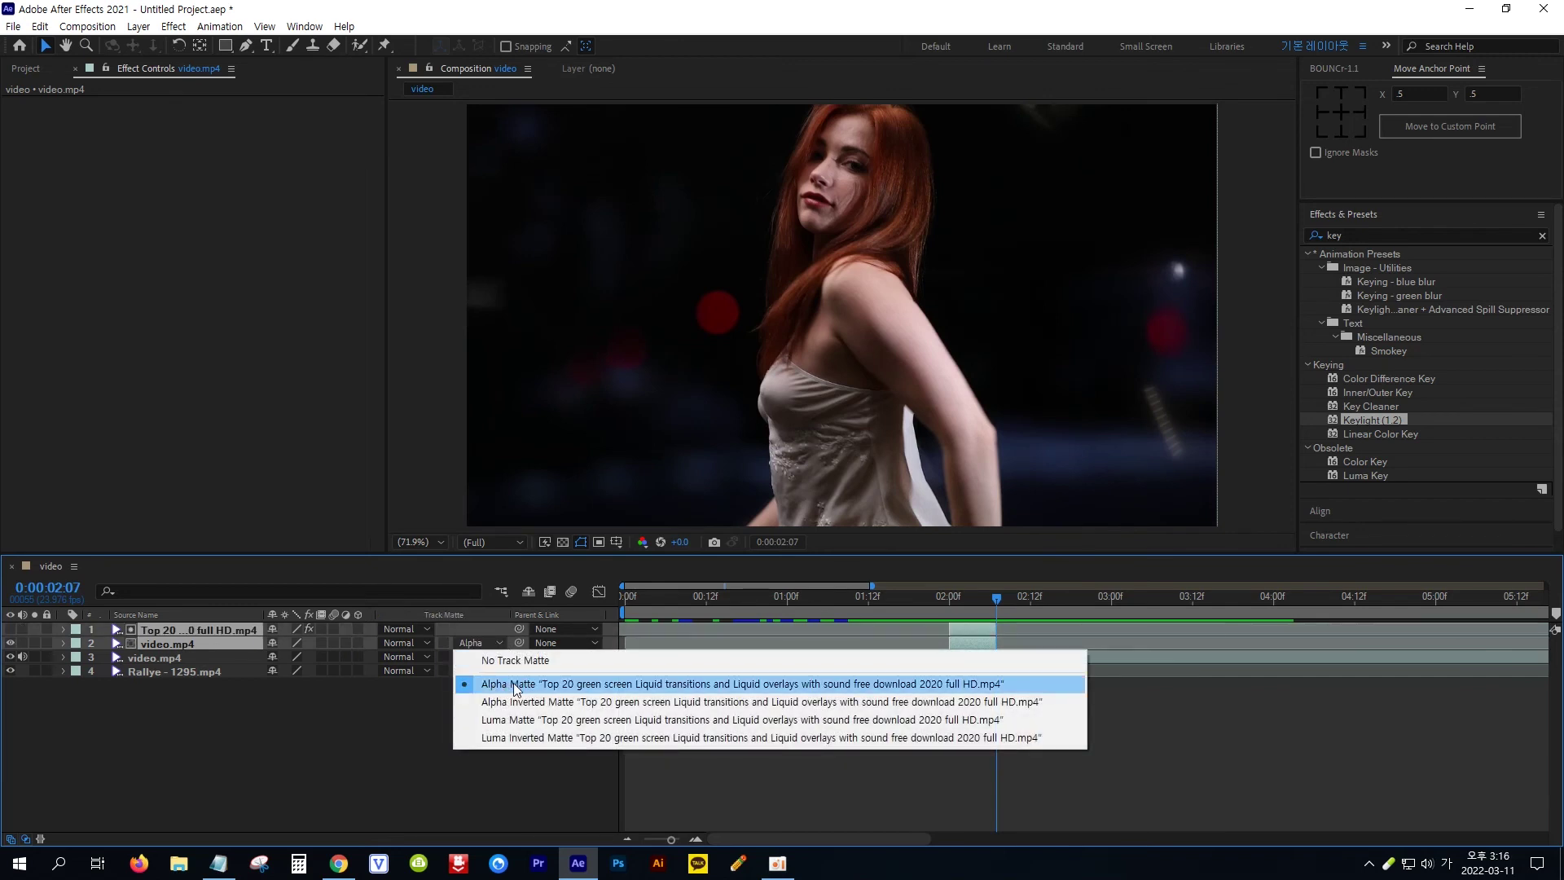
click(513, 683)
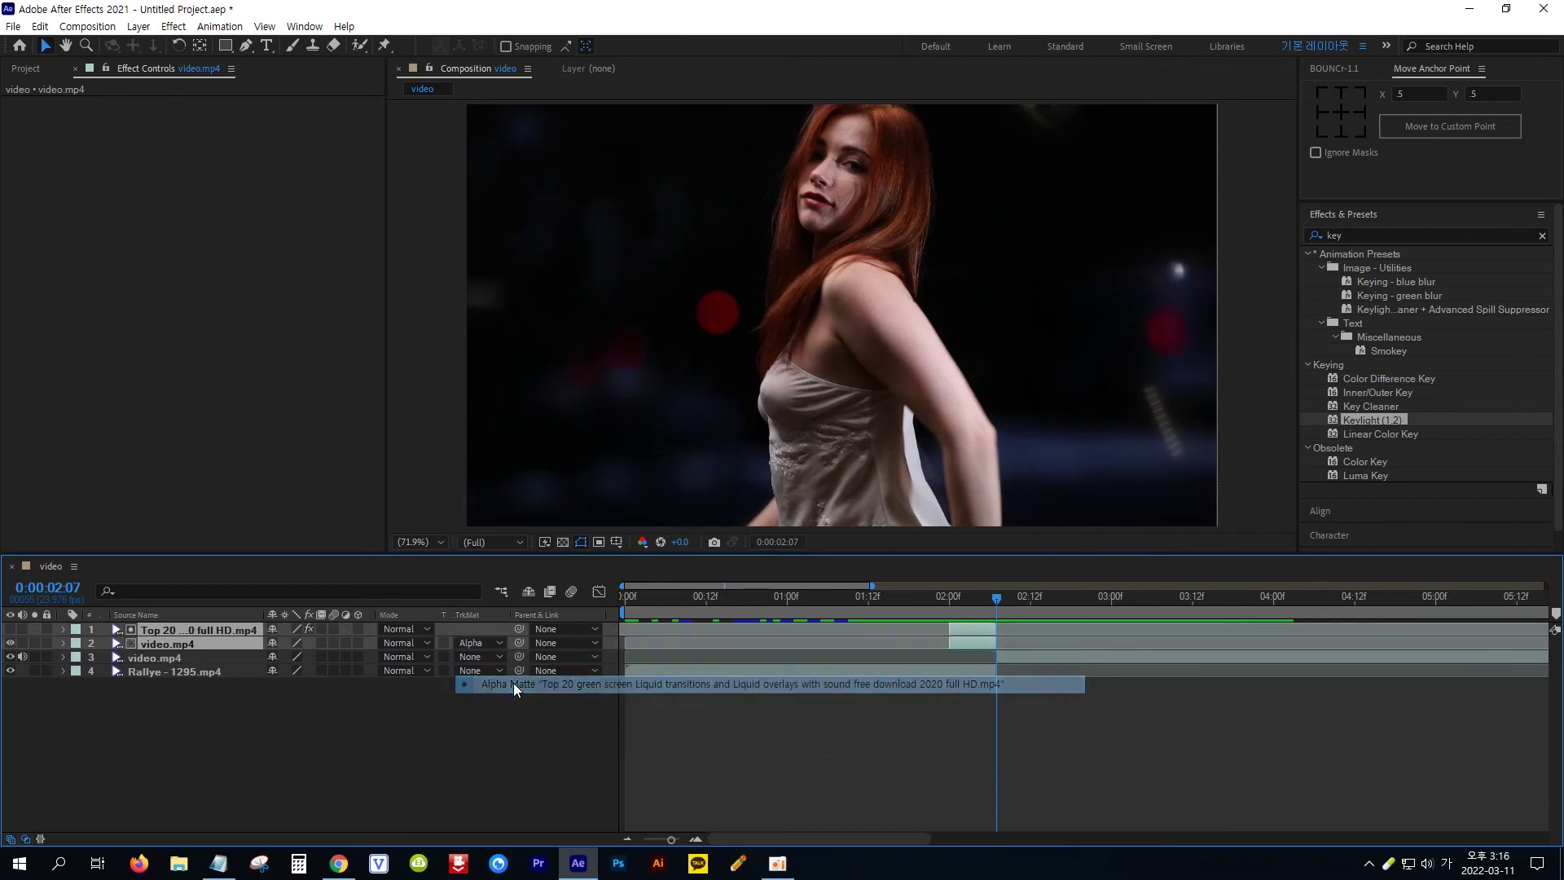
drag(999, 598, 951, 608)
drag(956, 608, 1003, 604)
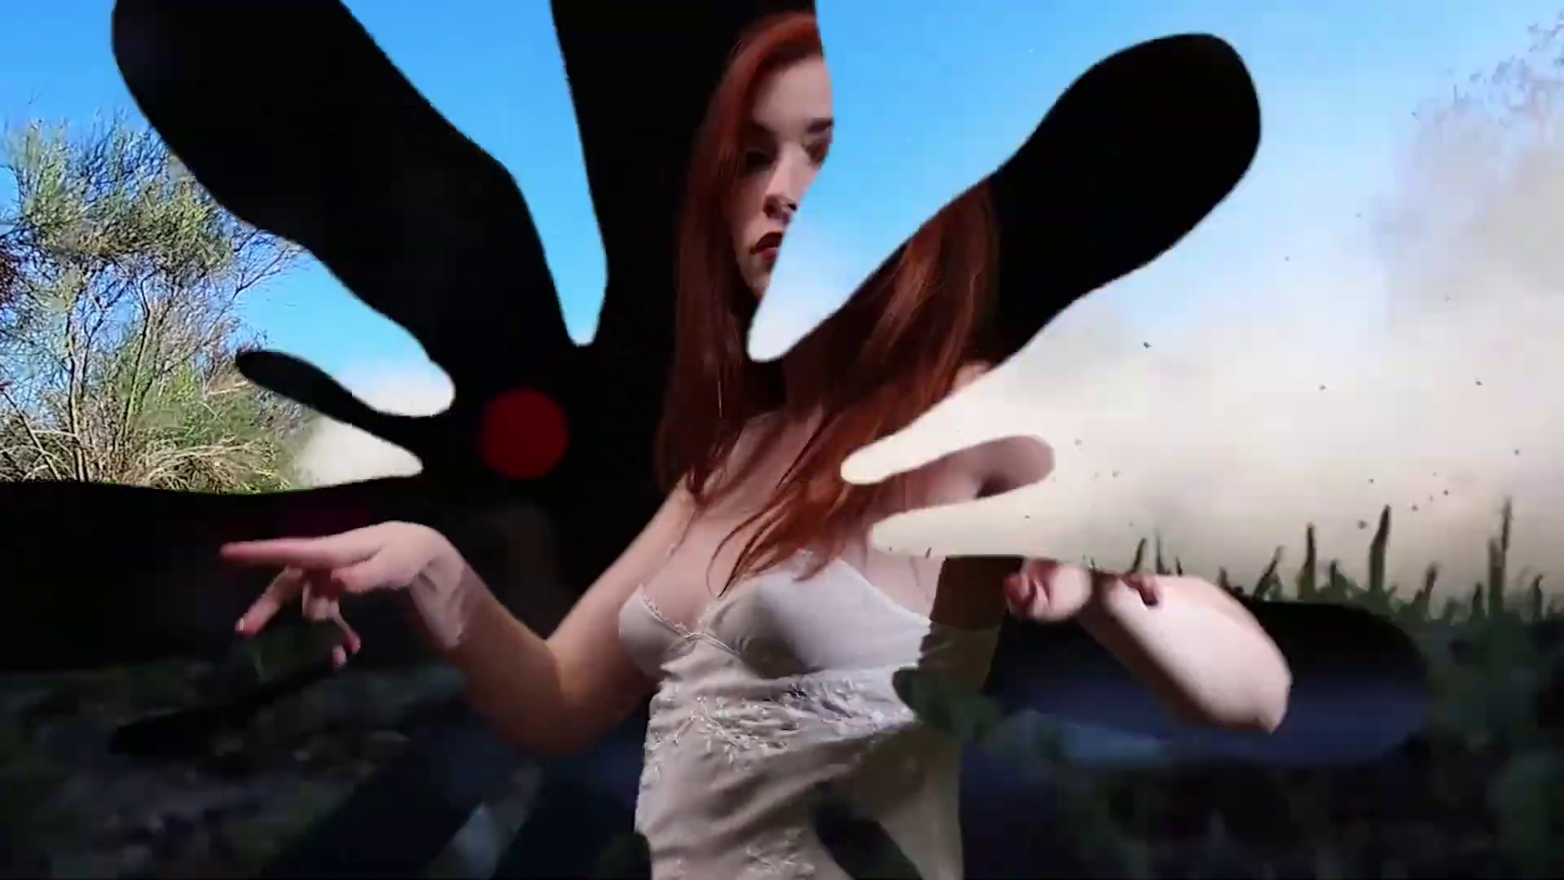